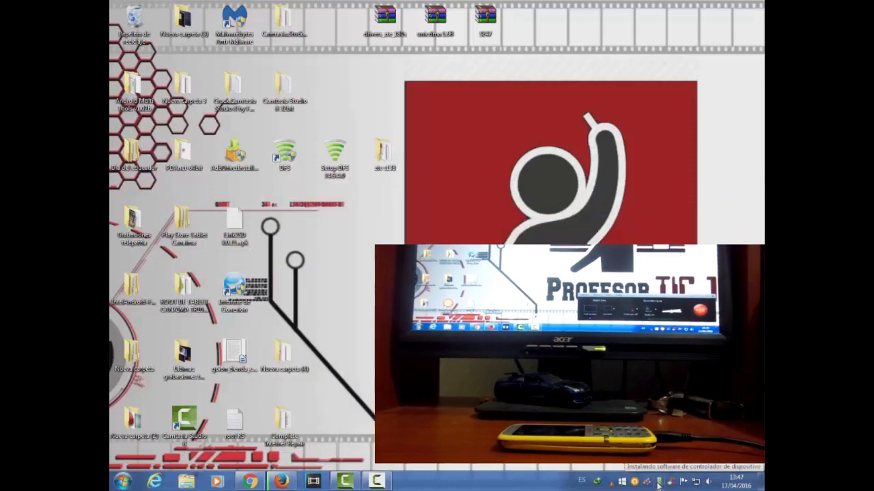
Check the phone's USB driver installation status and close the report.
left_click(659, 482)
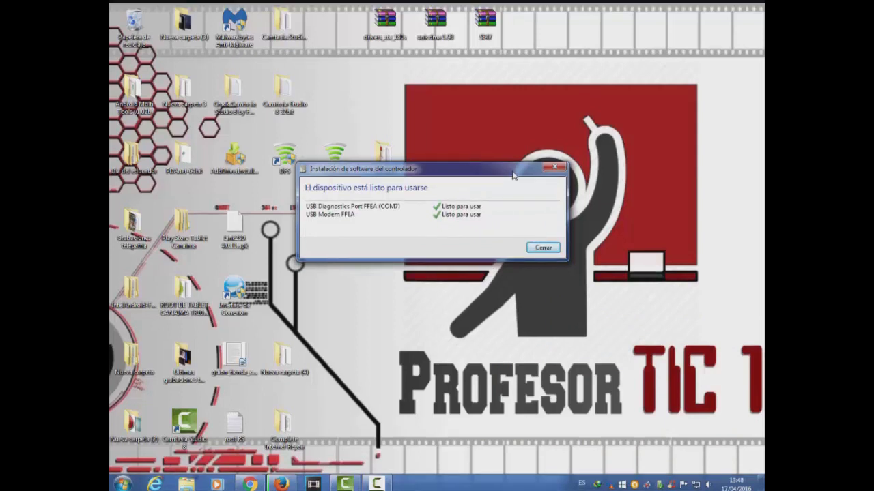
left_click(543, 248)
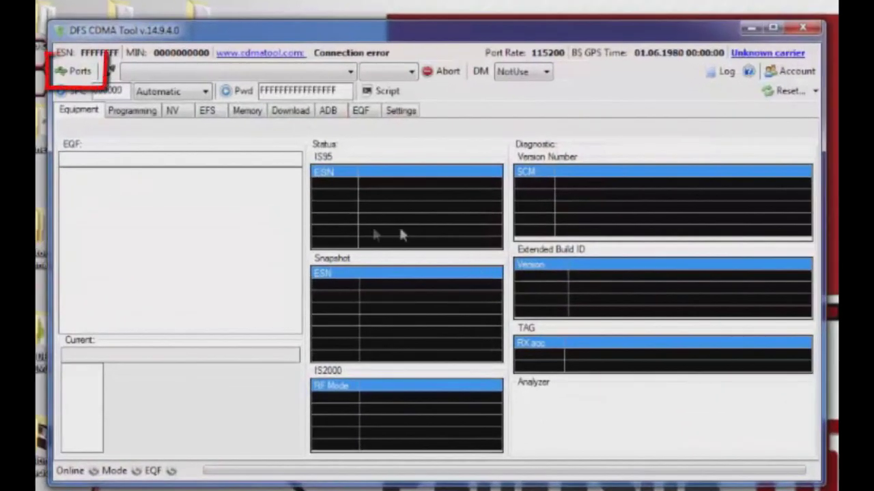
Connect to the phone through USB Diagnostics Port FFEA (COM7) and set the SPC mode to IgnoreSPC.
left_click(78, 75)
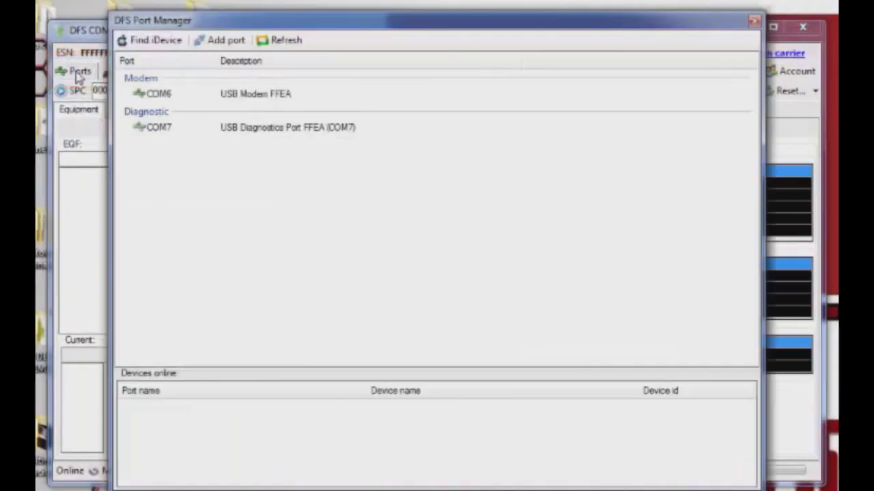
left_click(318, 135)
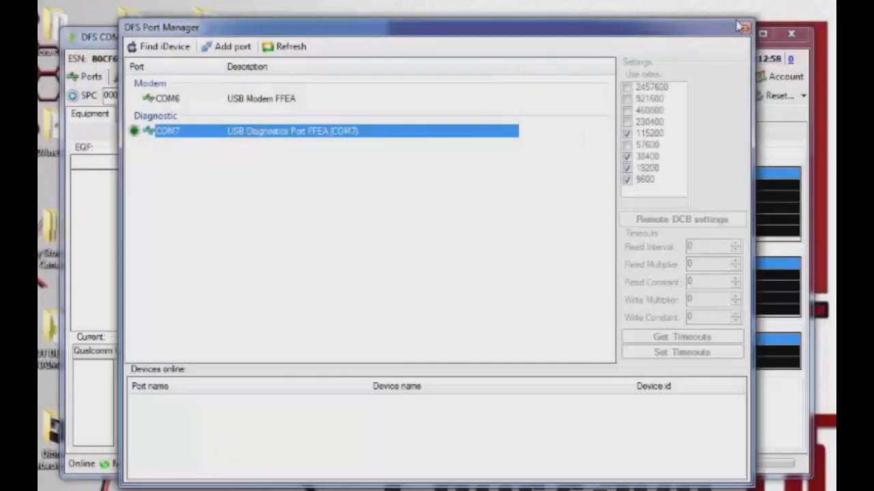
left_click(745, 30)
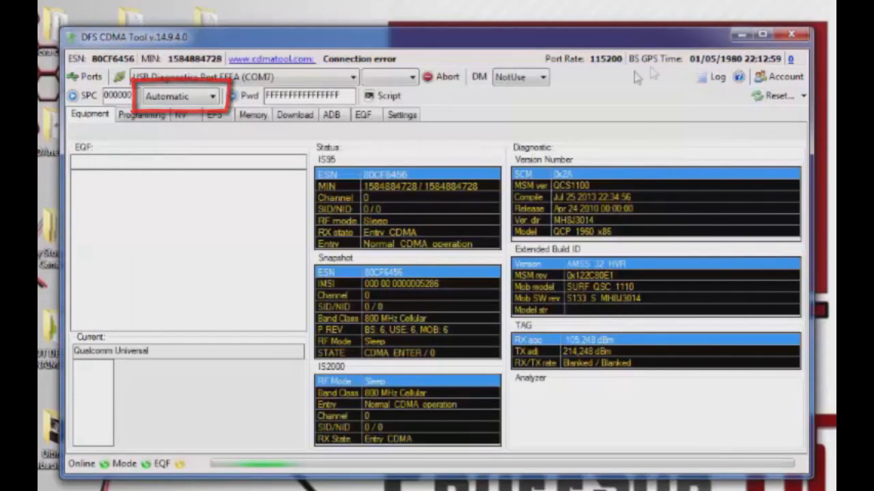
left_click(203, 99)
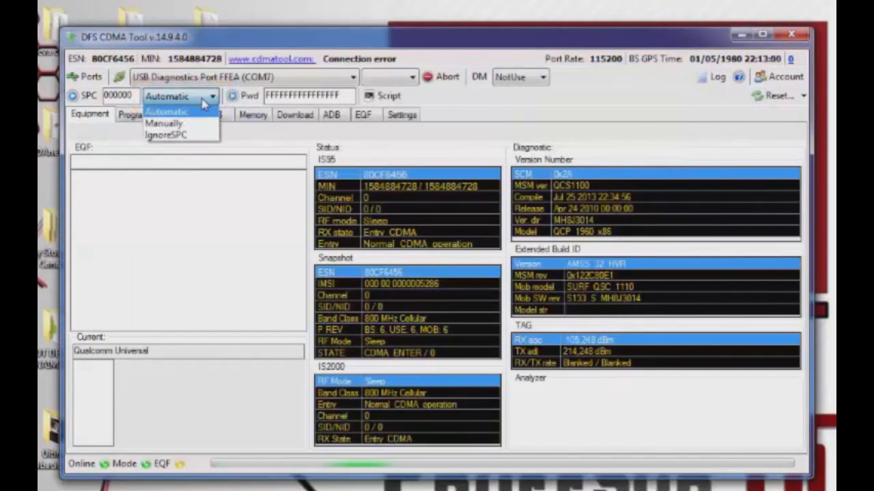
left_click(189, 136)
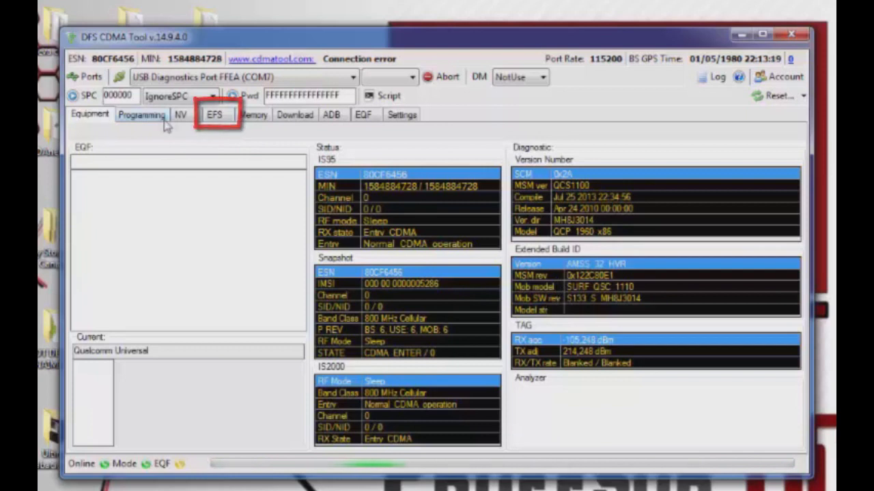
Load the phone's EFS file tree and expand it down to the brew/mod/umbapp/wappush folder.
left_click(215, 116)
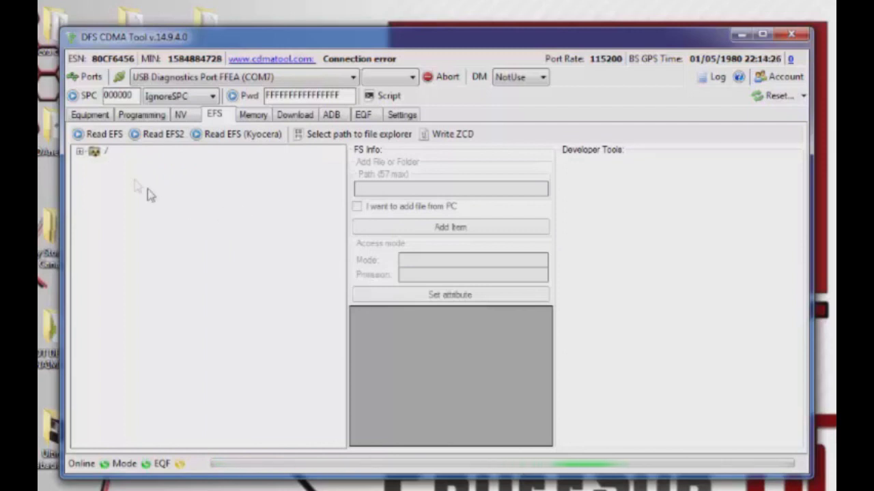
left_click(95, 152)
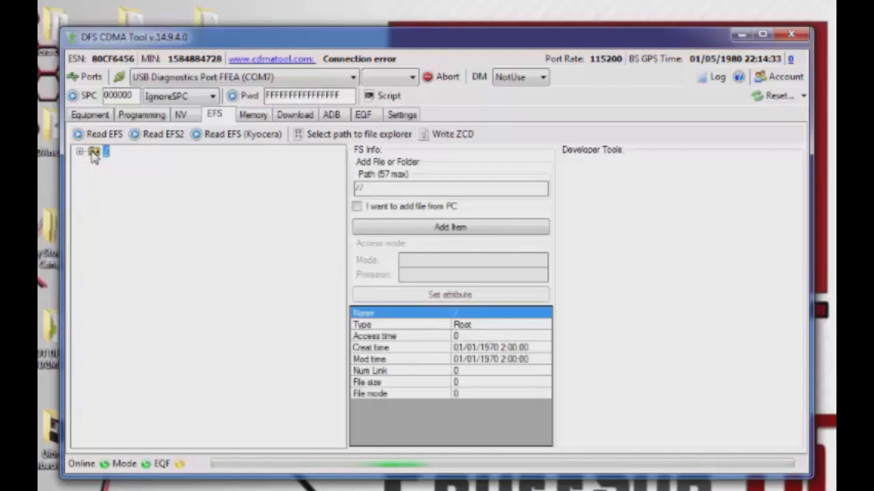
left_click(81, 152)
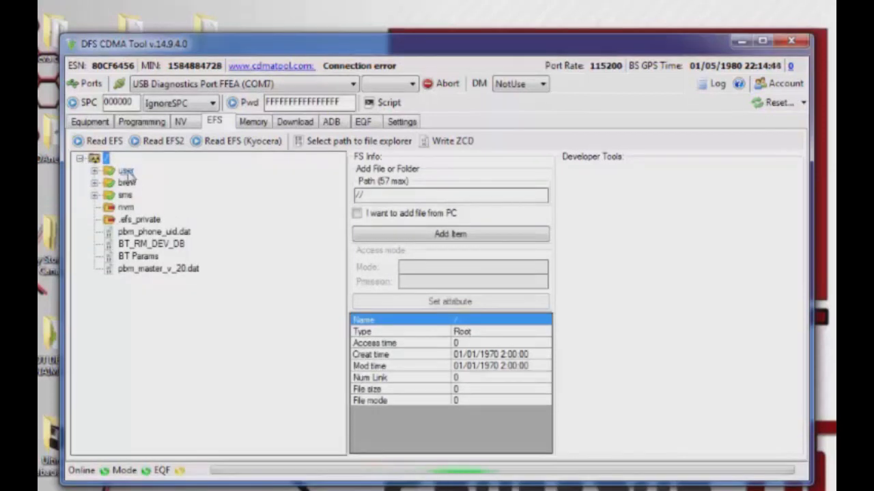
left_click(128, 176)
double_click(128, 183)
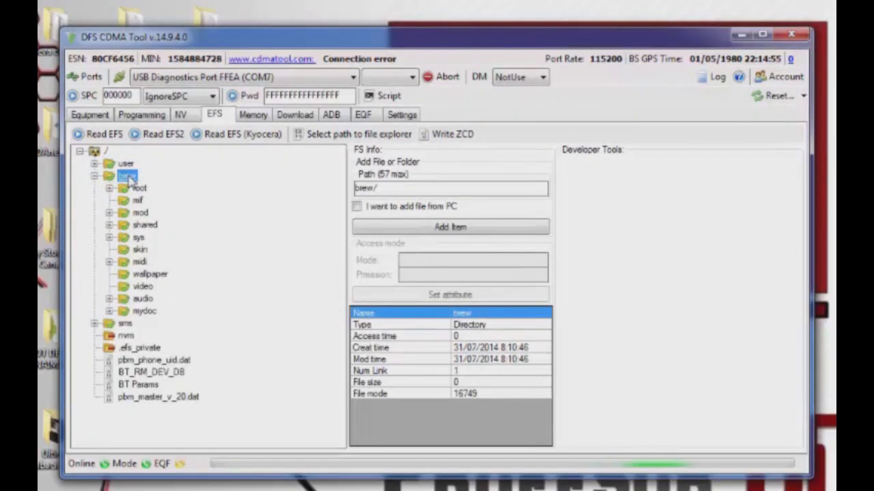
double_click(140, 213)
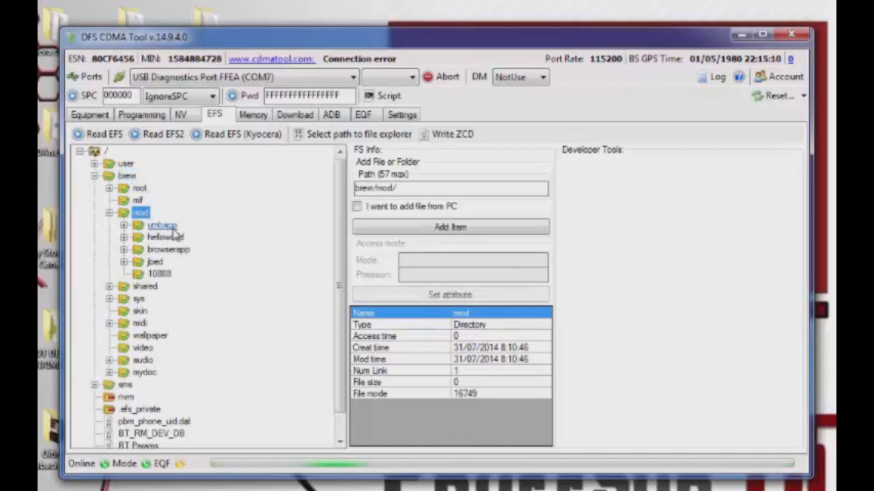
double_click(167, 227)
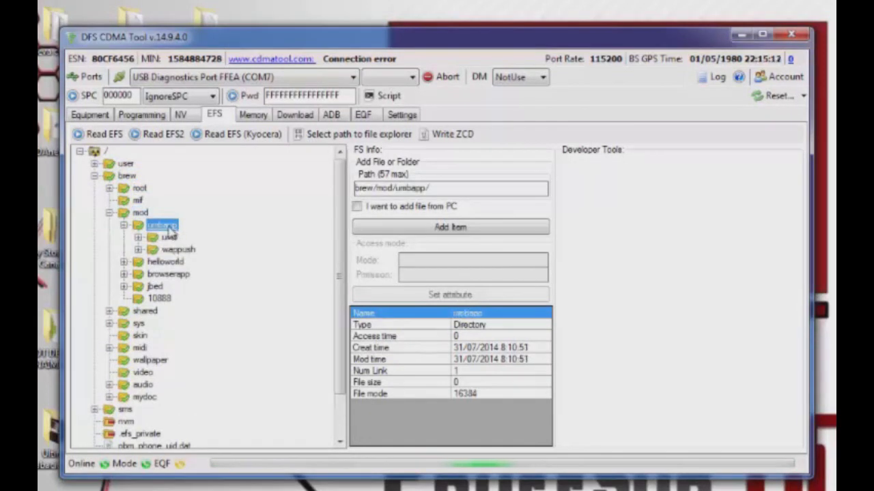
double_click(180, 256)
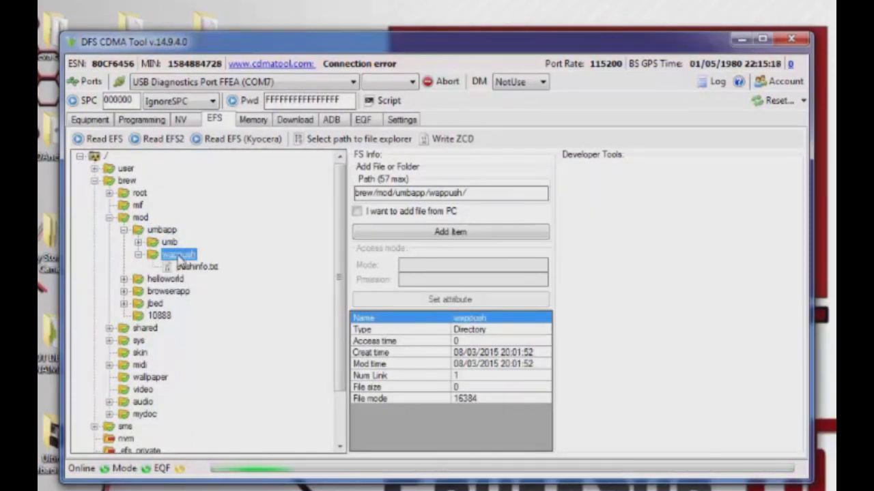
Remove pushinfo.txt from the wappush folder, confirming the removal of all subitems.
left_click(200, 270)
right_click(201, 273)
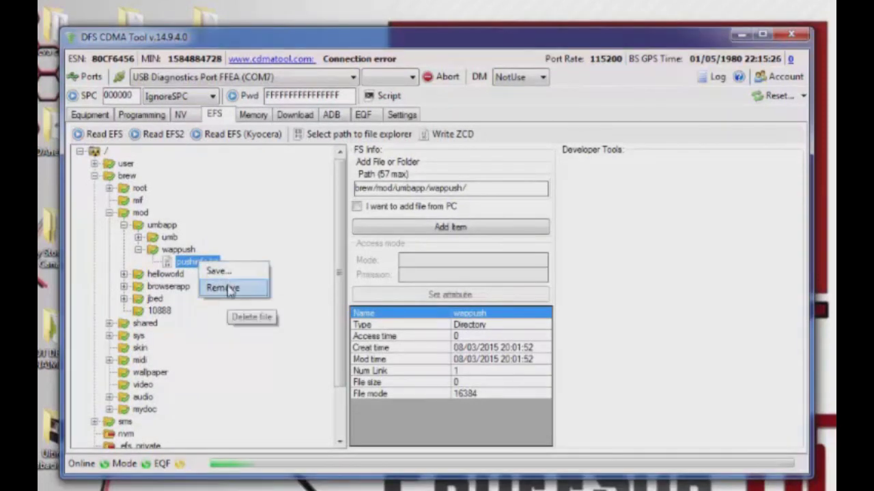
left_click(230, 295)
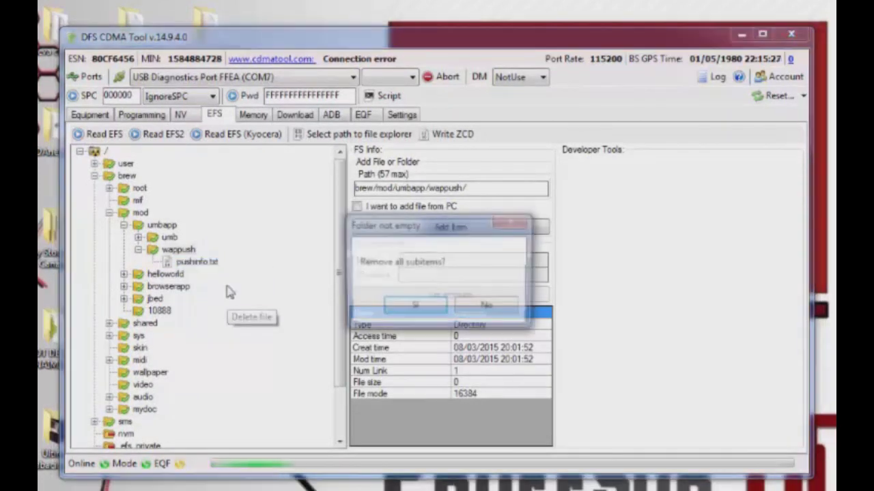
left_click(417, 308)
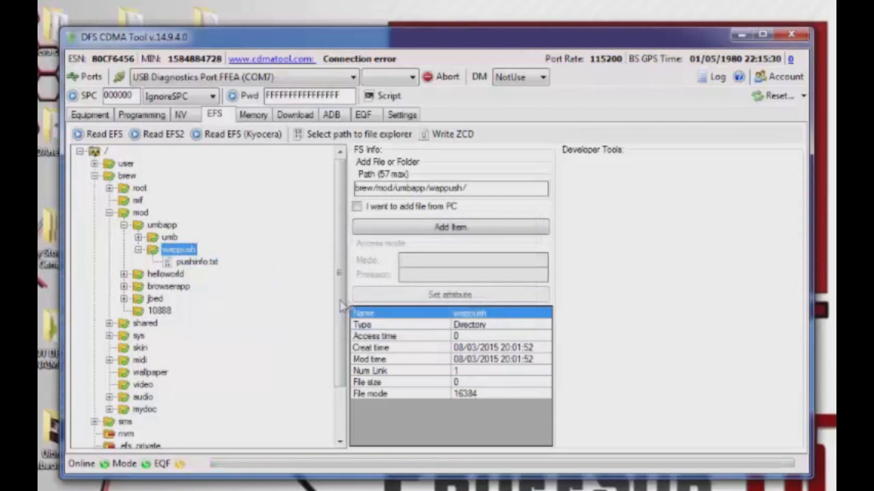
Remove mms.ini, umblocal.ini and proxy.ind from the brew/mod/umbapp/umb/conf folder.
double_click(170, 237)
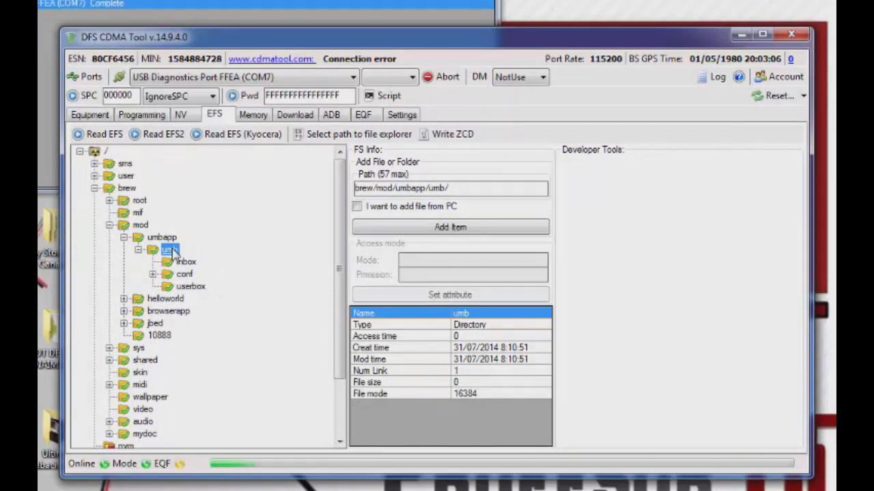
double_click(183, 275)
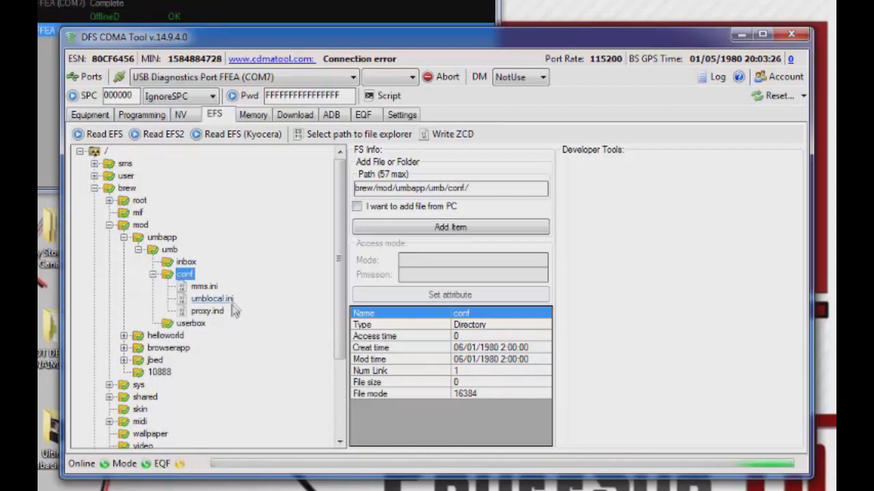
right_click(201, 287)
left_click(229, 313)
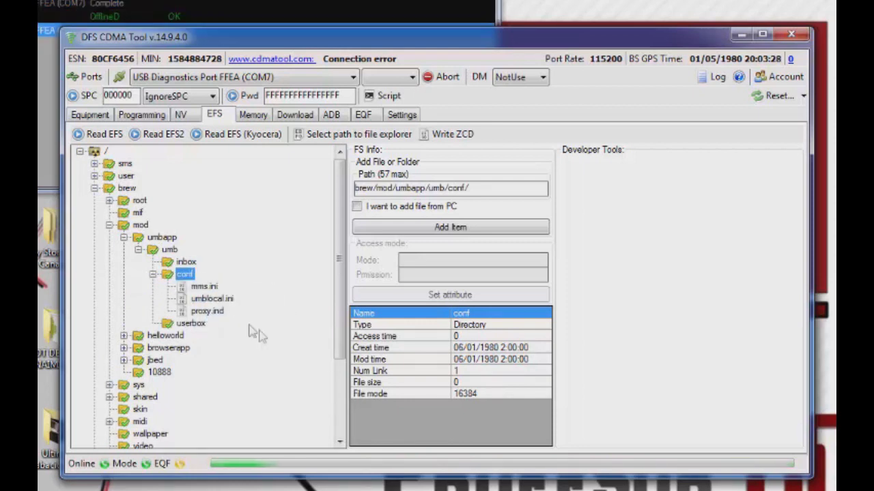
right_click(220, 300)
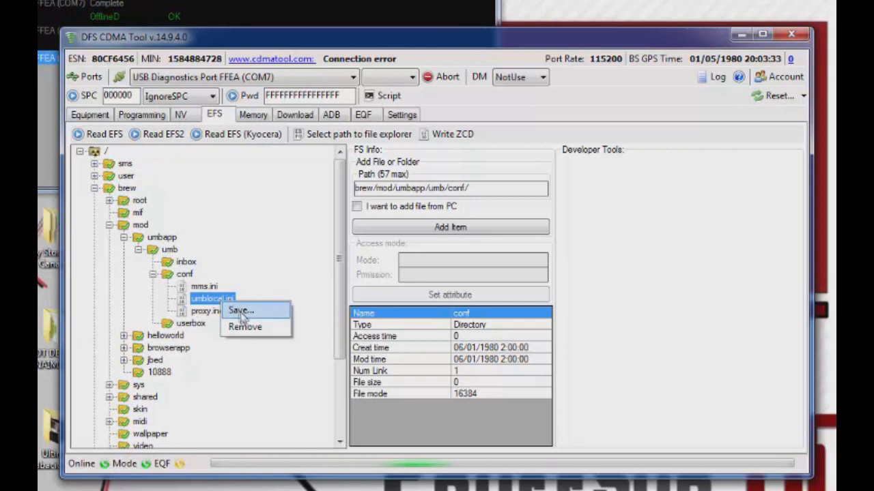
left_click(247, 327)
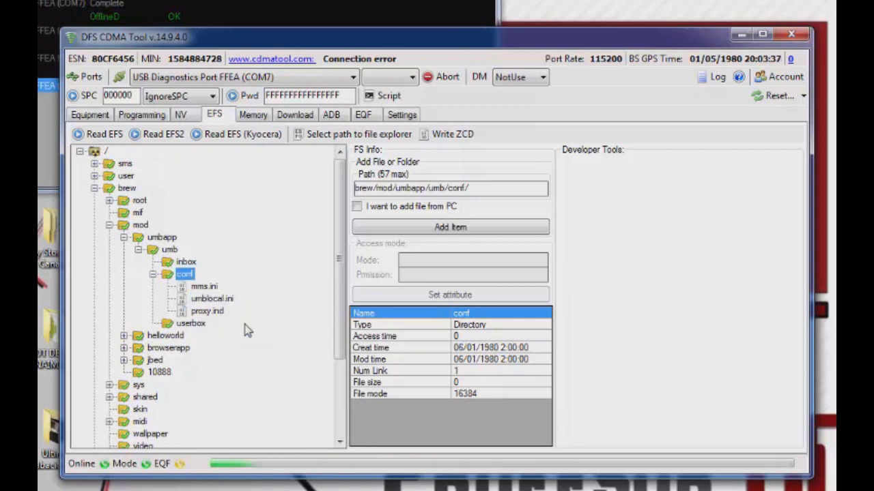
right_click(210, 312)
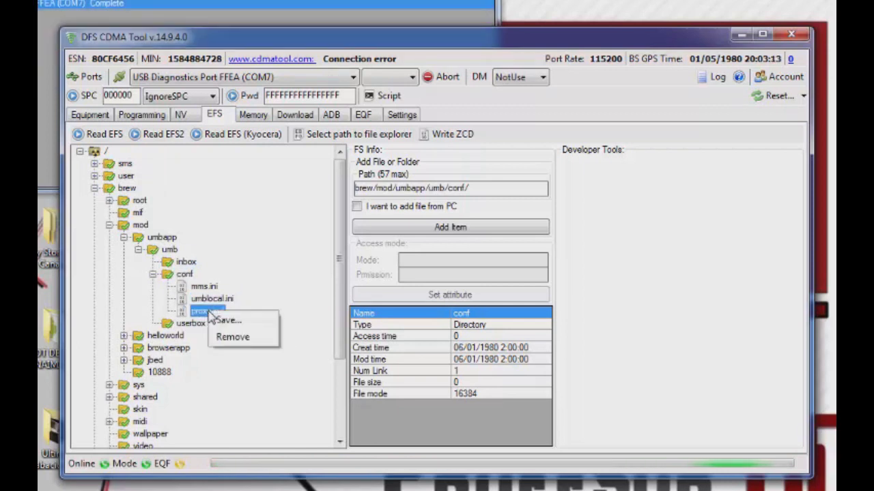
left_click(241, 341)
left_click(412, 307)
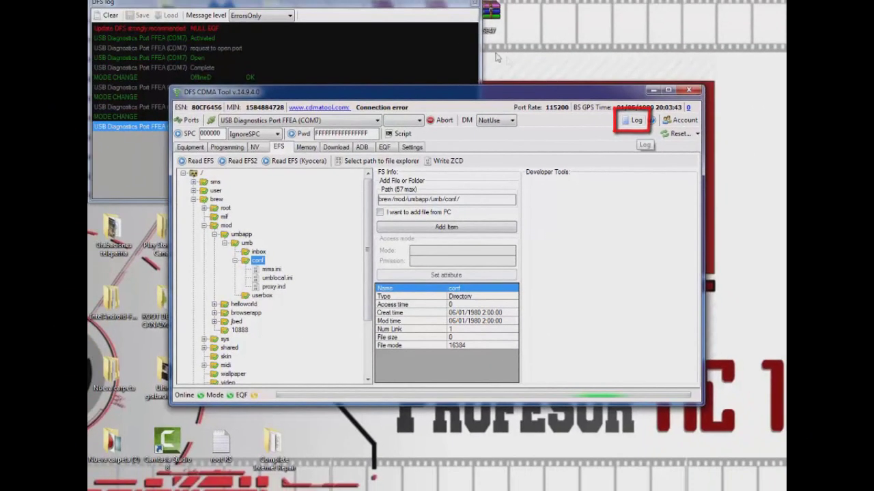
Bring the DFS log window into view and close it, choosing to show it on the next start.
left_click(424, 5)
left_click_drag(425, 6, 547, 68)
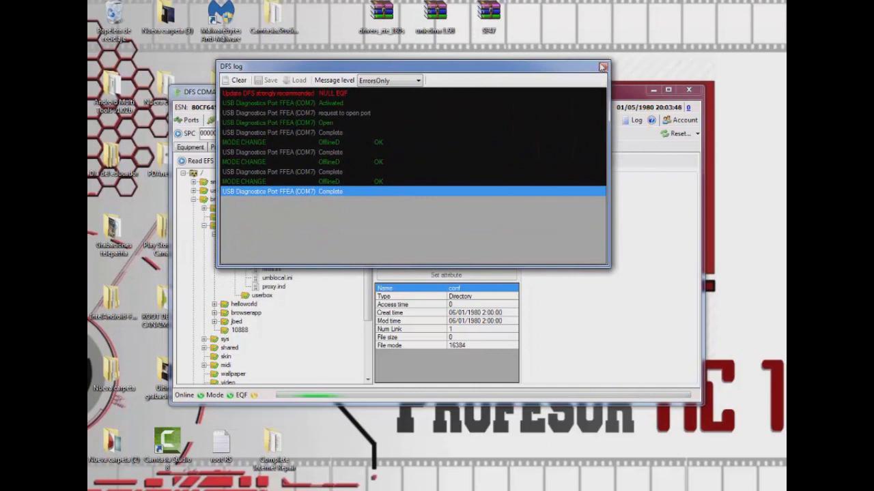
left_click(603, 67)
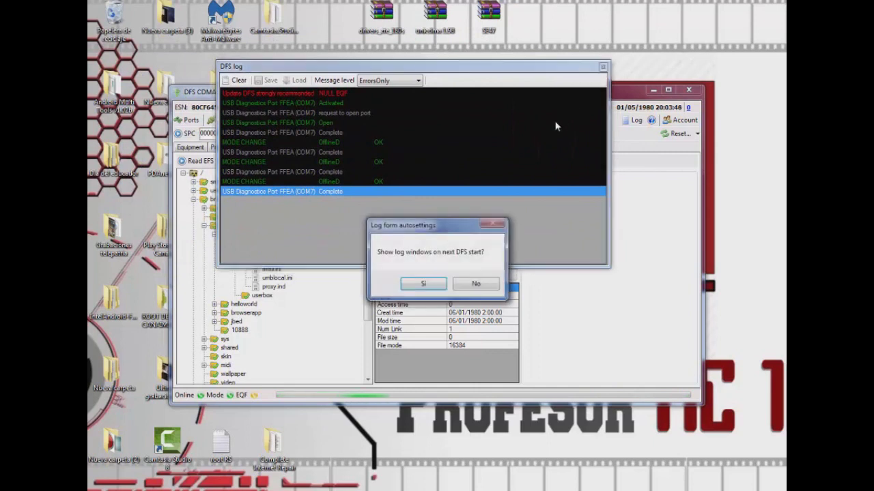
left_click(423, 284)
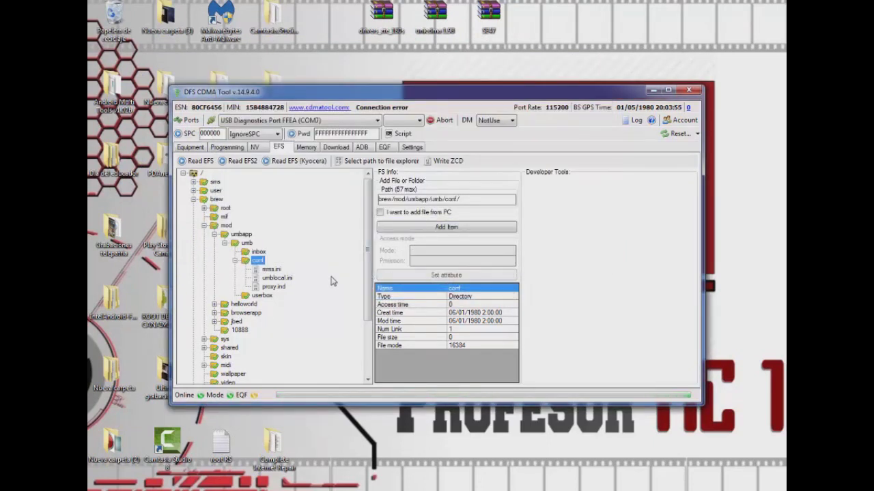
Remove userprofile.ini from the brew/mod/helloworld/userprofile folder and confirm the deletion.
scroll(253, 240, "down", 3)
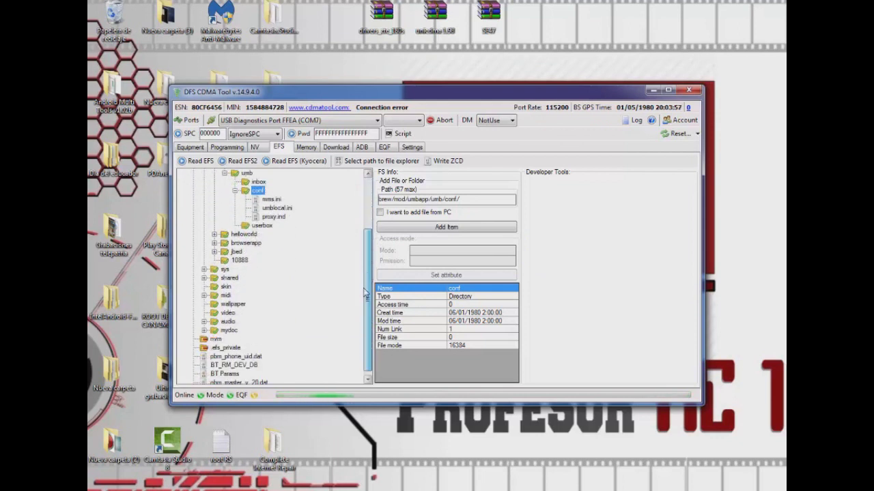
double_click(250, 236)
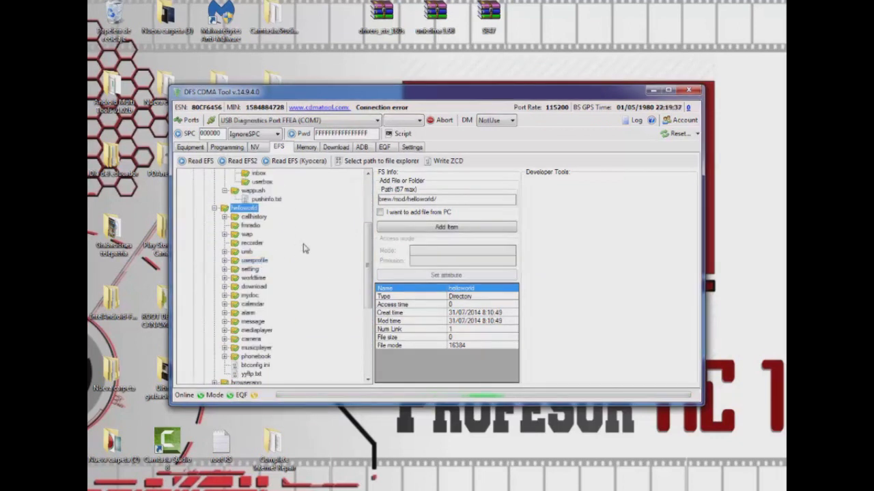
scroll(279, 243, "down", 1)
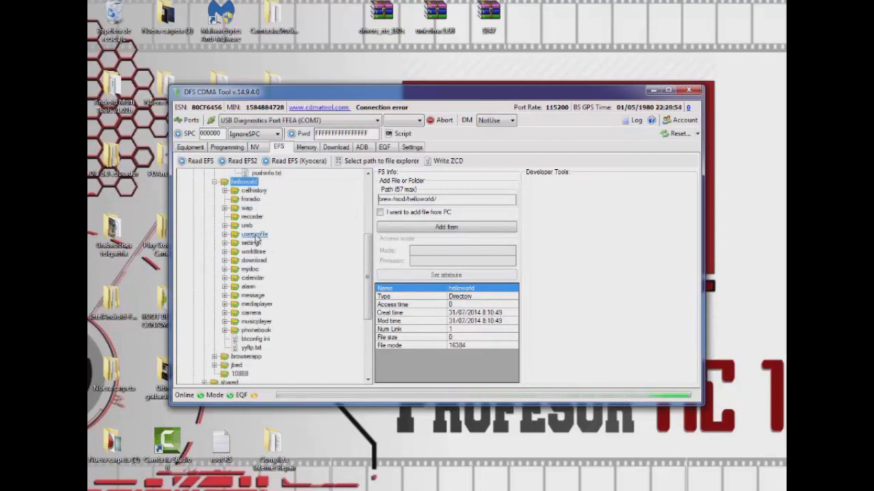
double_click(255, 235)
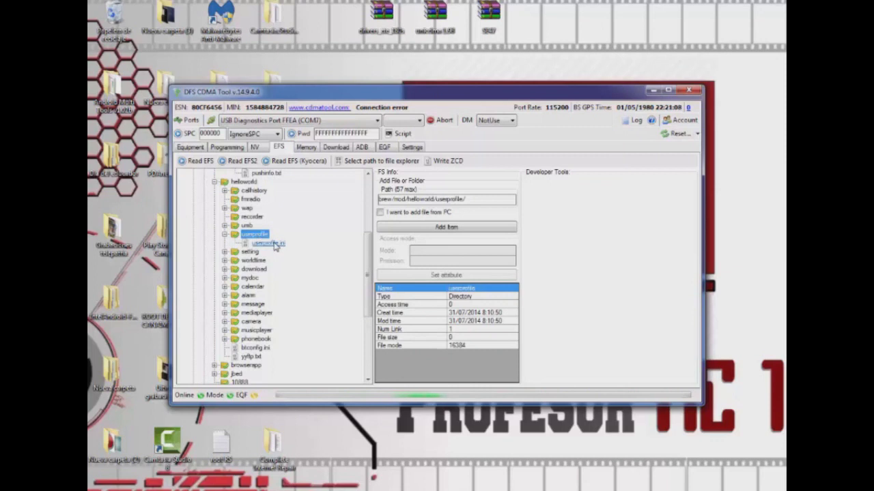
right_click(275, 244)
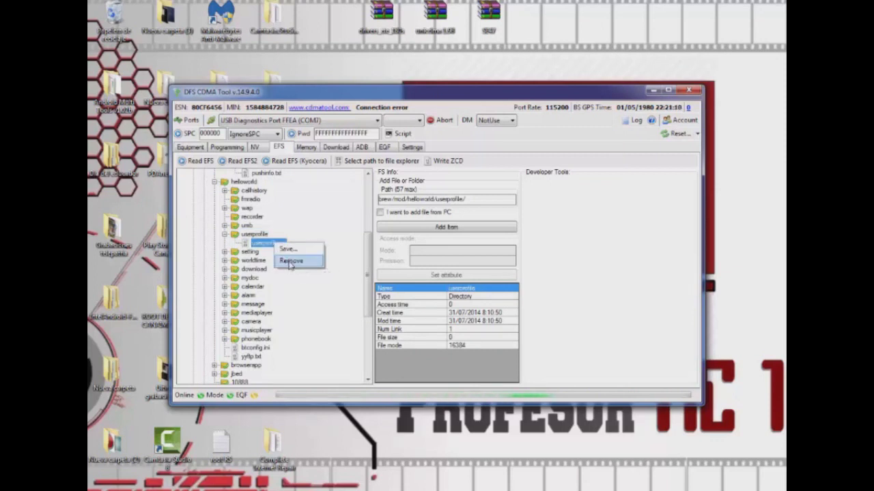
left_click(291, 261)
left_click(408, 286)
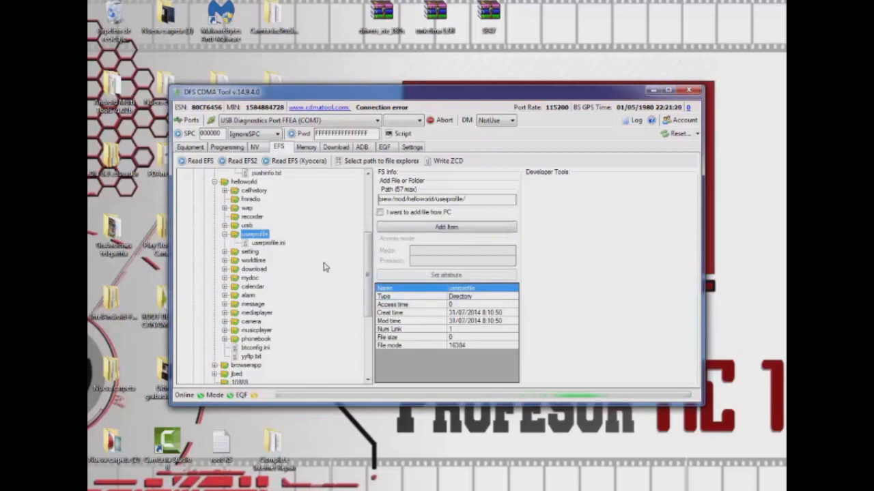
Remove config.ini and wapconfig.ini from the brew/mod/helloworld/setting folder, confirming the removal of subitems.
double_click(250, 253)
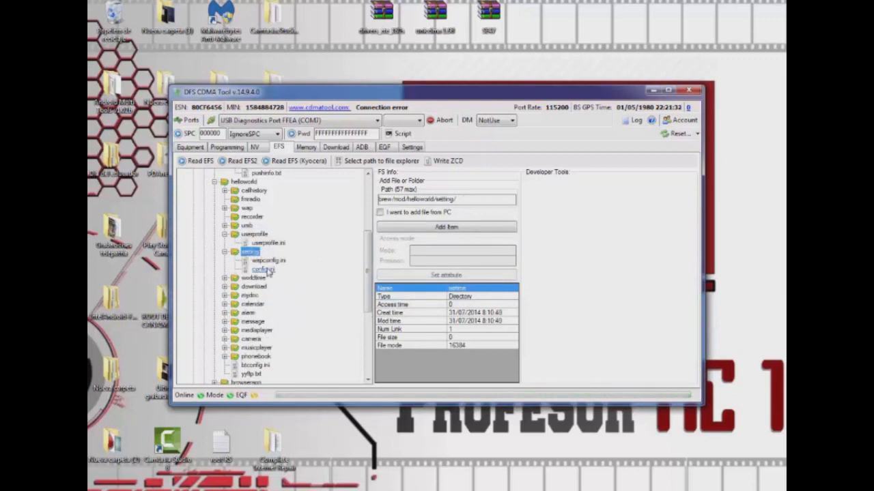
right_click(268, 271)
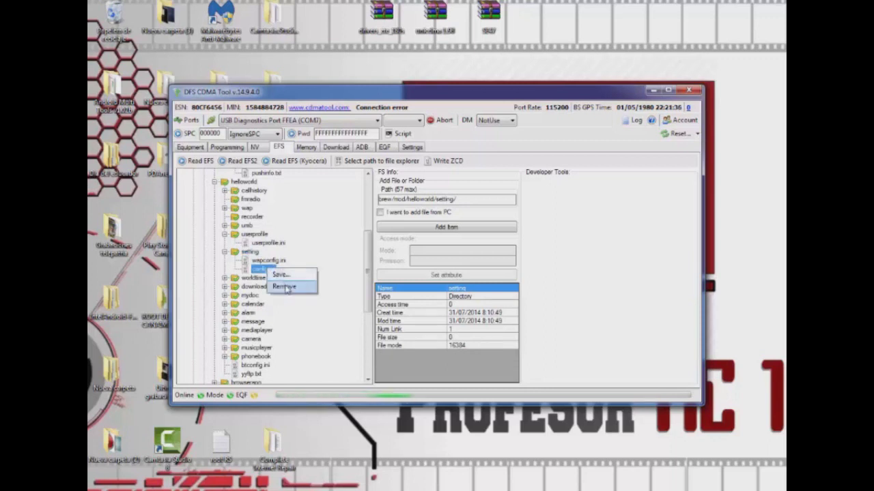
left_click(287, 290)
left_click(413, 285)
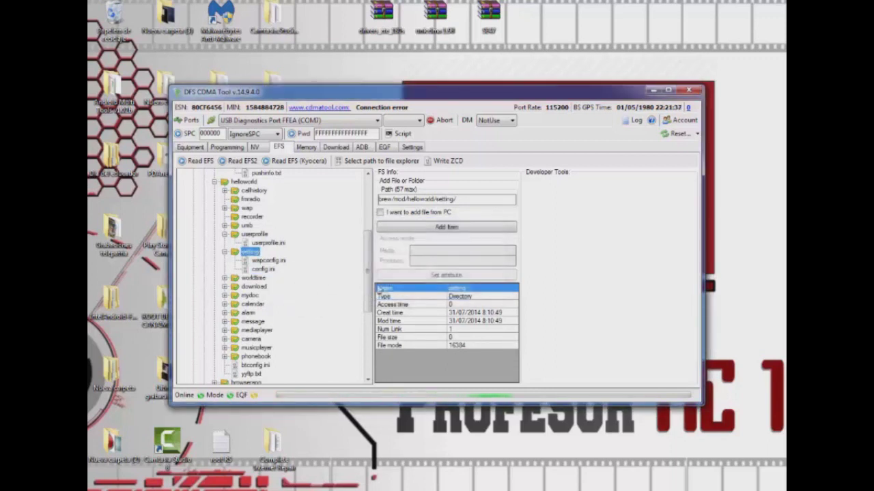
right_click(282, 262)
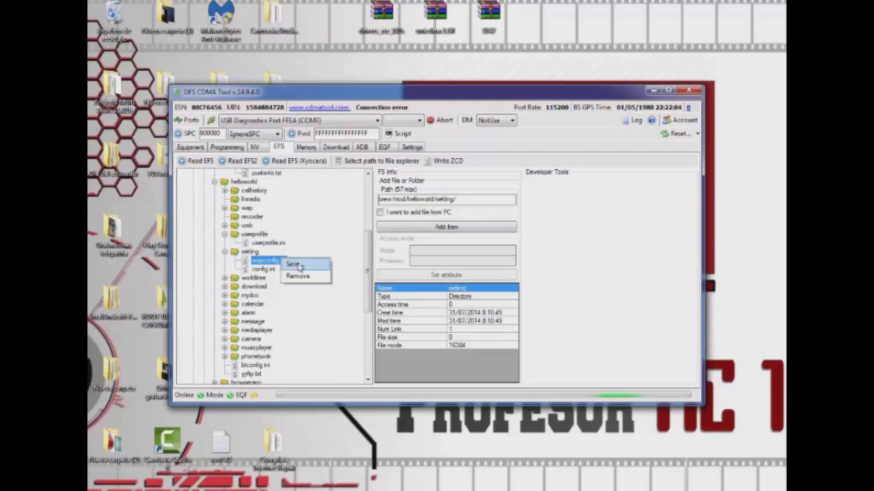
left_click(297, 276)
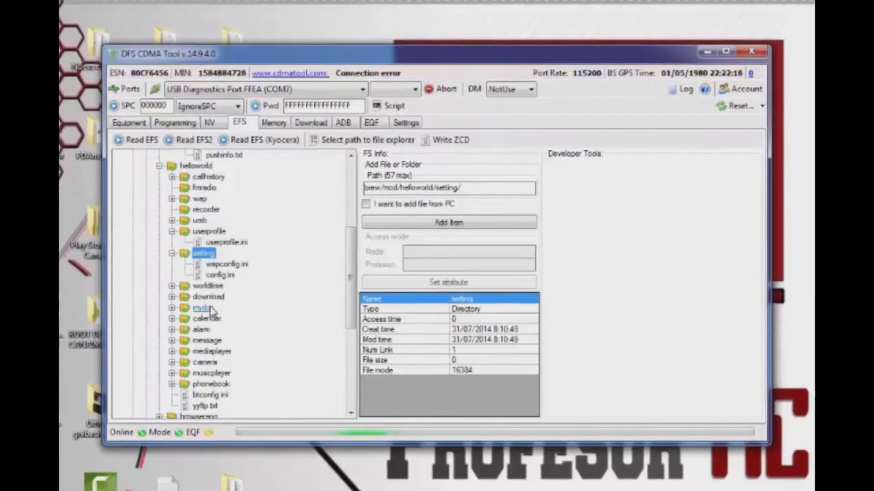
Remove config.ini from the brew/mod/helloworld/mydoc folder and confirm removing all subitems.
double_click(203, 308)
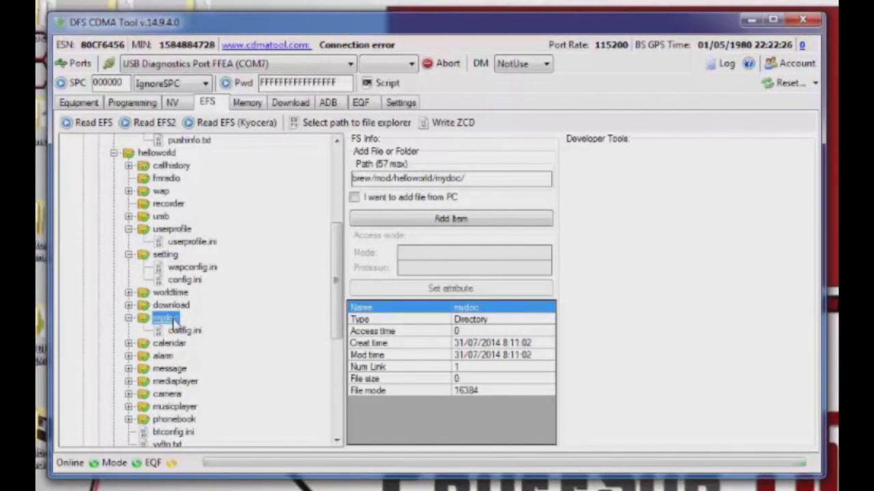
right_click(184, 337)
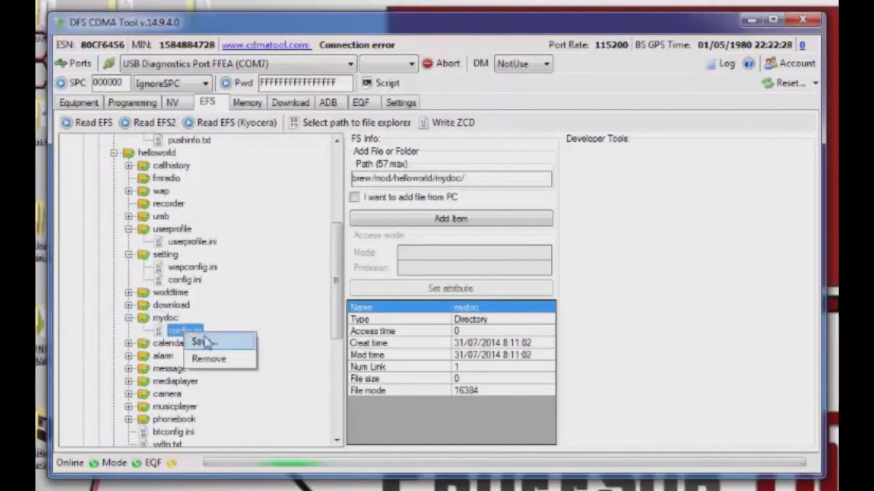
left_click(207, 359)
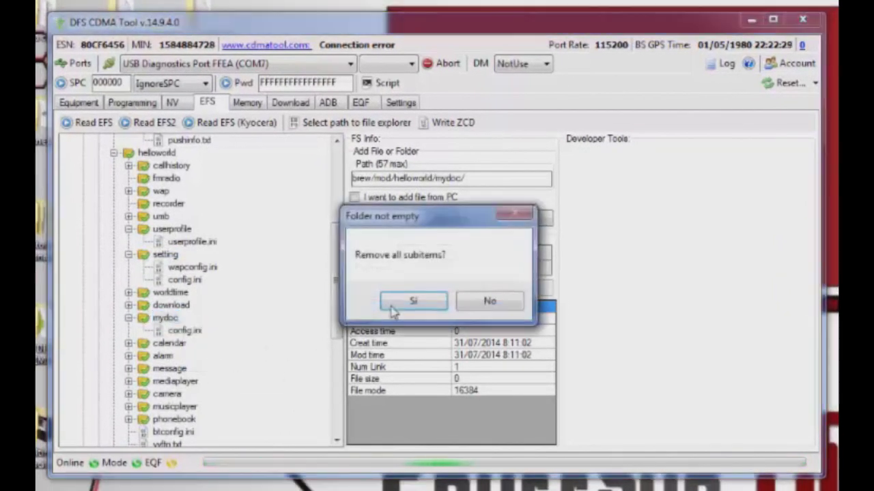
left_click(415, 299)
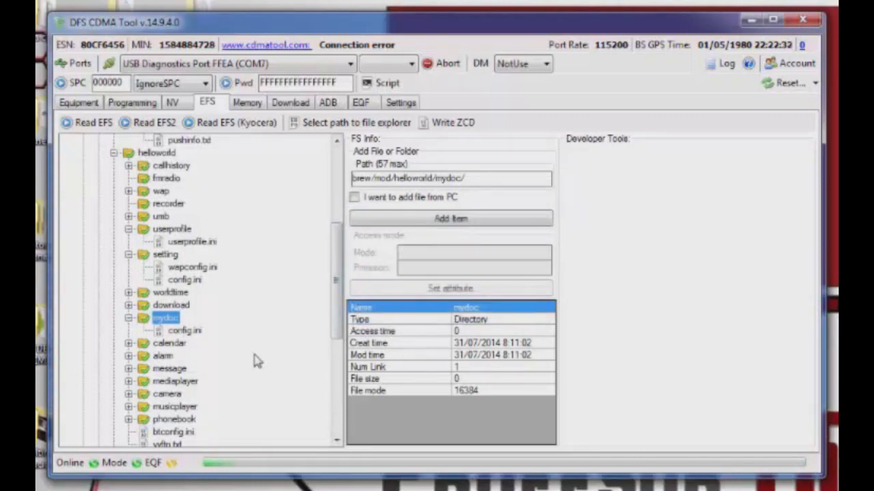
Remove alarm.lst from the brew/mod/helloworld/alarm folder and confirm removing all subitems.
double_click(169, 357)
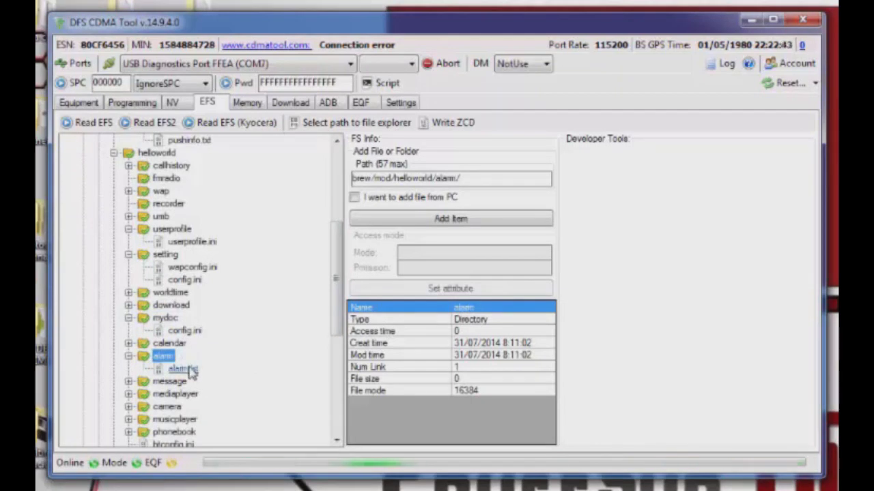
right_click(189, 370)
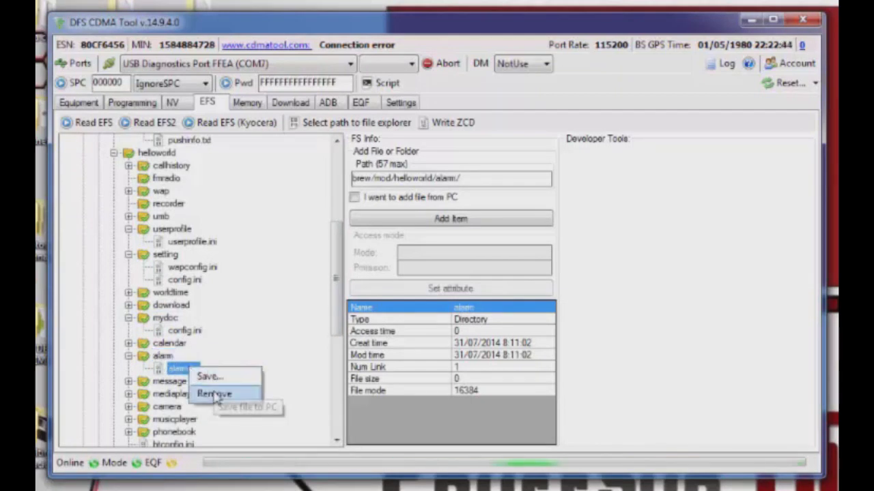
left_click(214, 395)
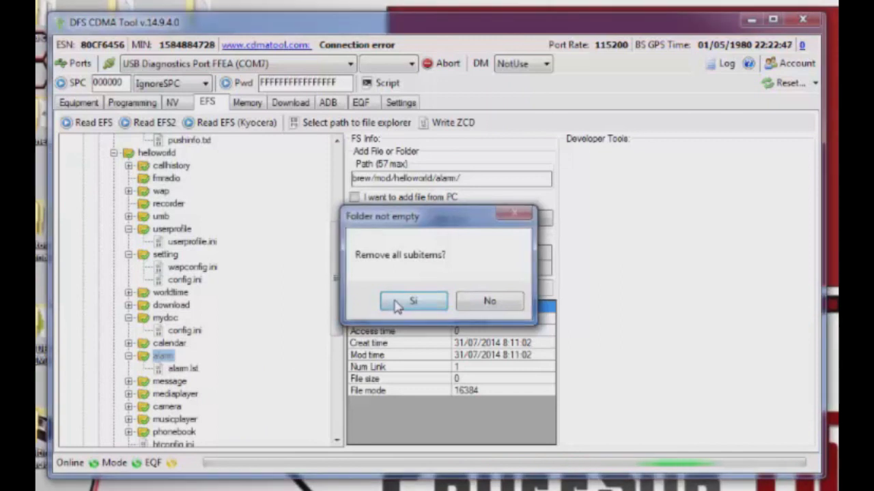
left_click(397, 302)
Remove musicparam.ini from the brew/mod/helloworld/musicplayer folder and confirm removing all subitems.
left_click_drag(335, 302, 333, 322)
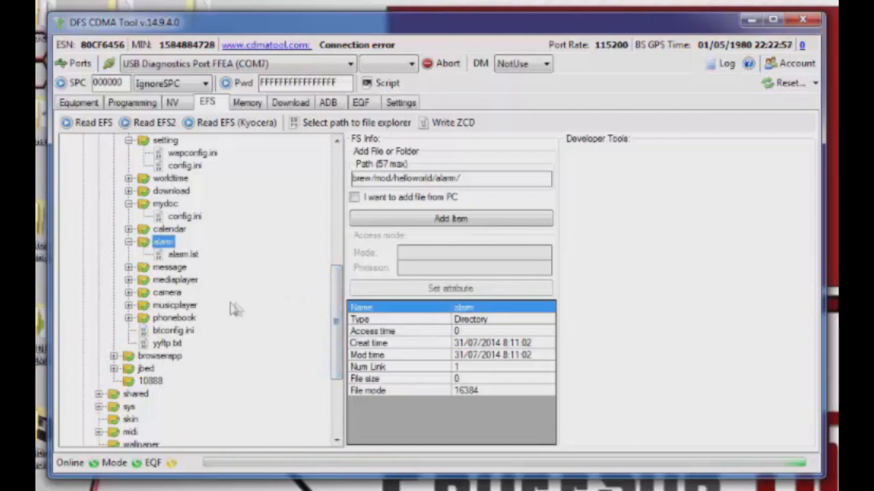
double_click(192, 307)
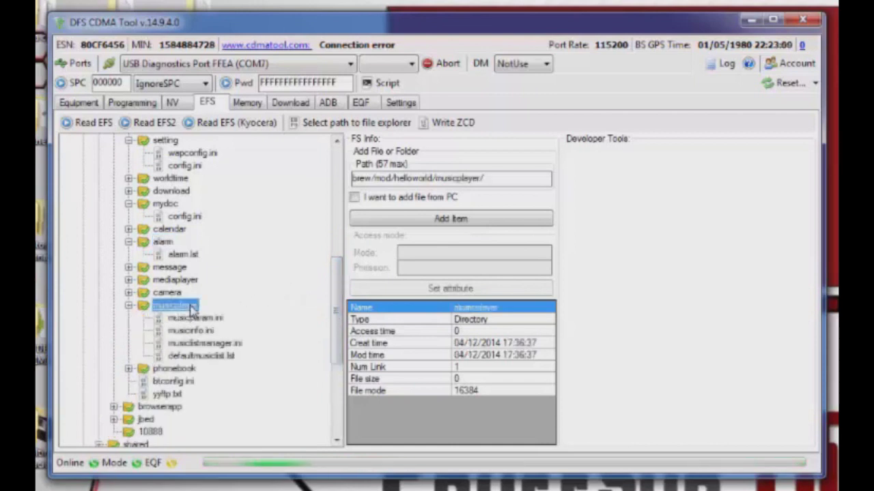
right_click(196, 319)
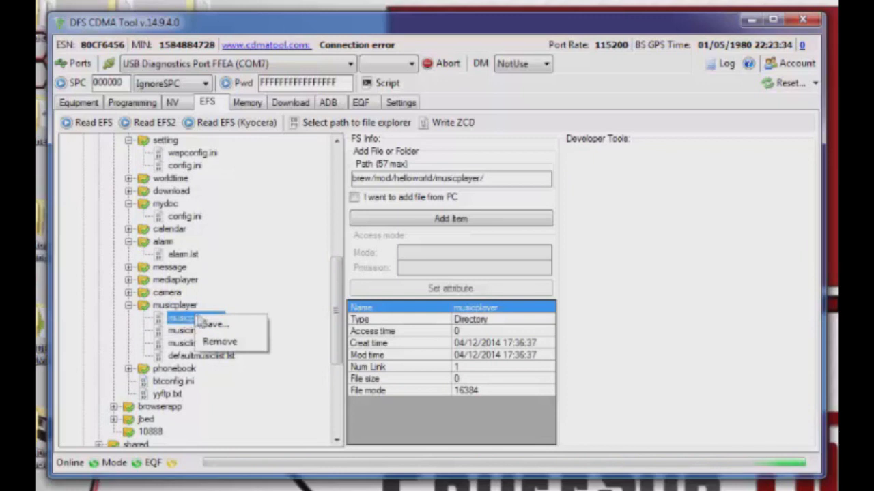
left_click(220, 341)
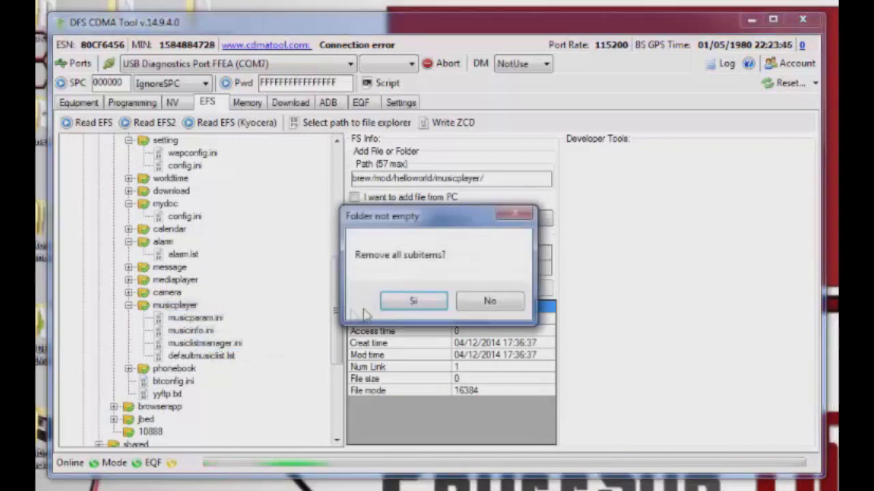
left_click(413, 304)
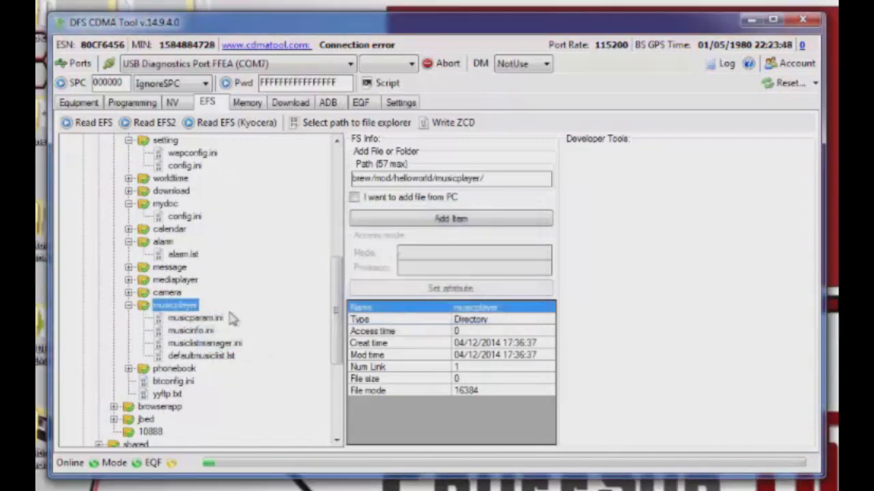
Remove config.ini and config_Movilnet.ini from the brew/mod/helloworld/message folder, confirming the removal of subitems.
left_click(179, 271)
double_click(178, 271)
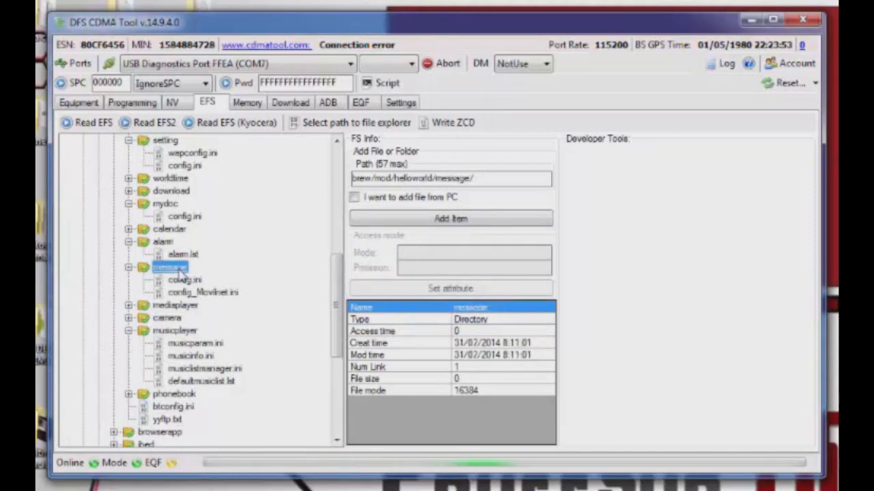
right_click(200, 280)
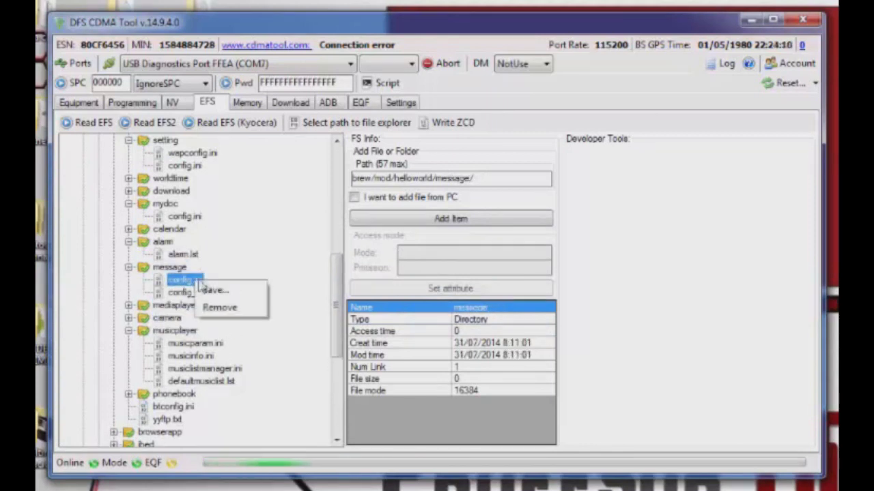
left_click(228, 310)
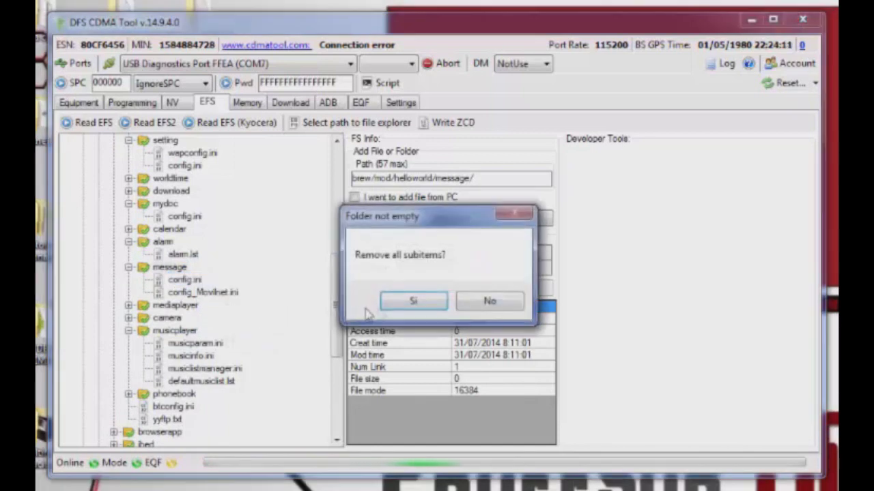
left_click(410, 303)
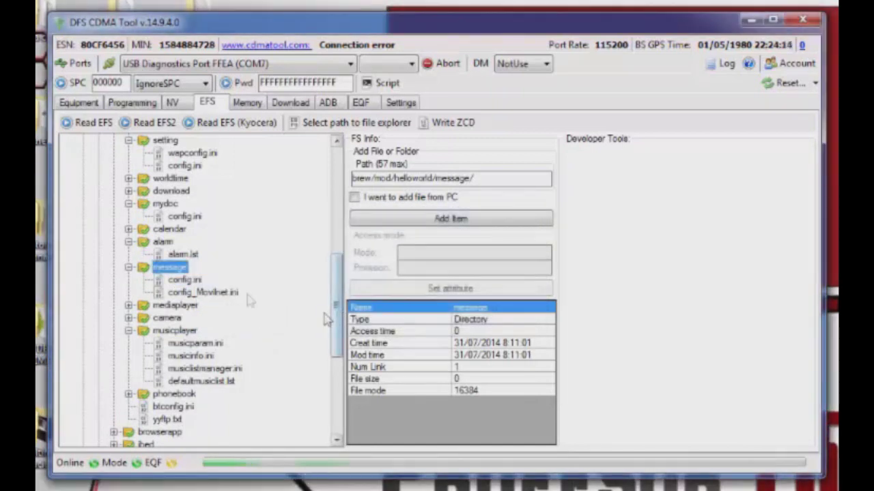
right_click(226, 298)
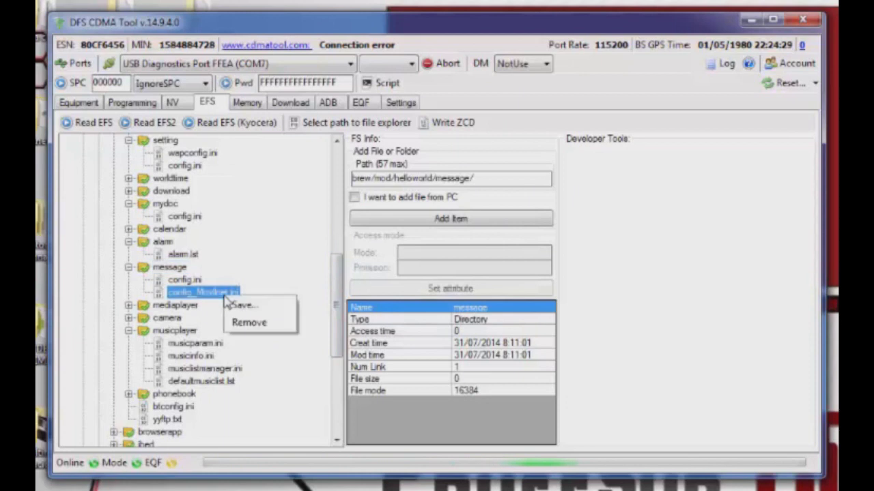
left_click(252, 323)
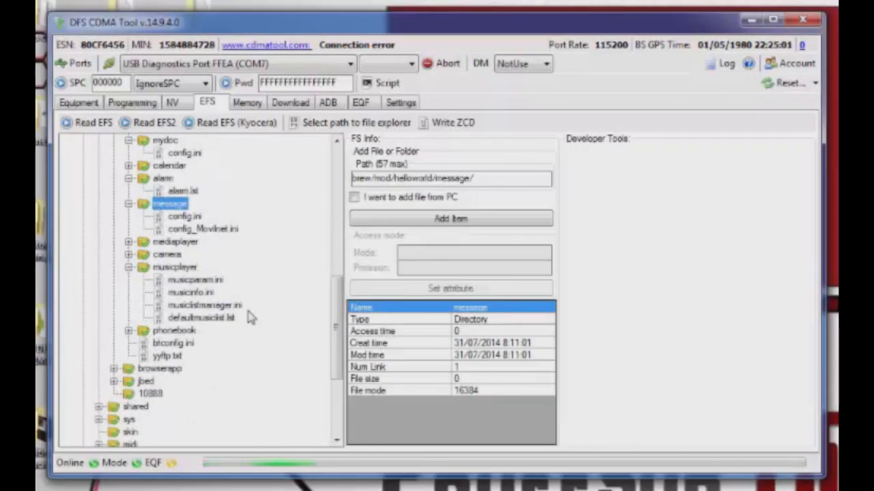
Remove the yyftp.txt and btconfig.ini files located directly in the brew/mod/helloworld folder.
scroll(250, 316, "down", 1)
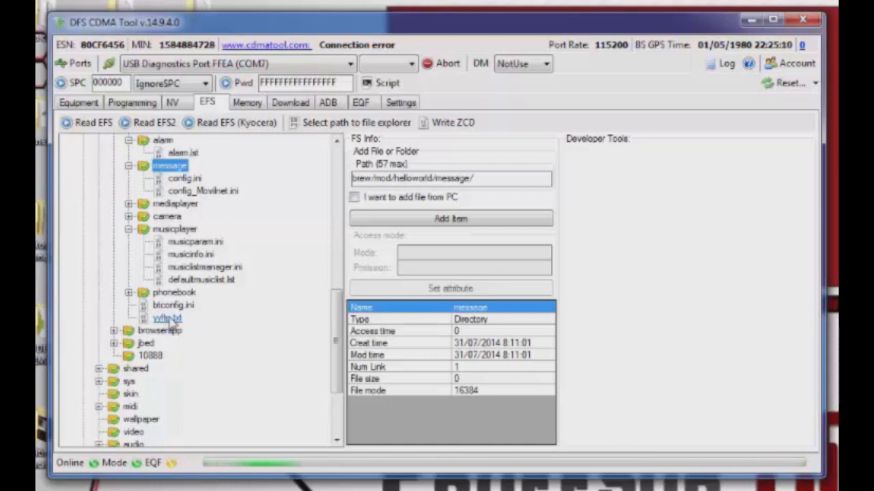
left_click(171, 319)
right_click(172, 320)
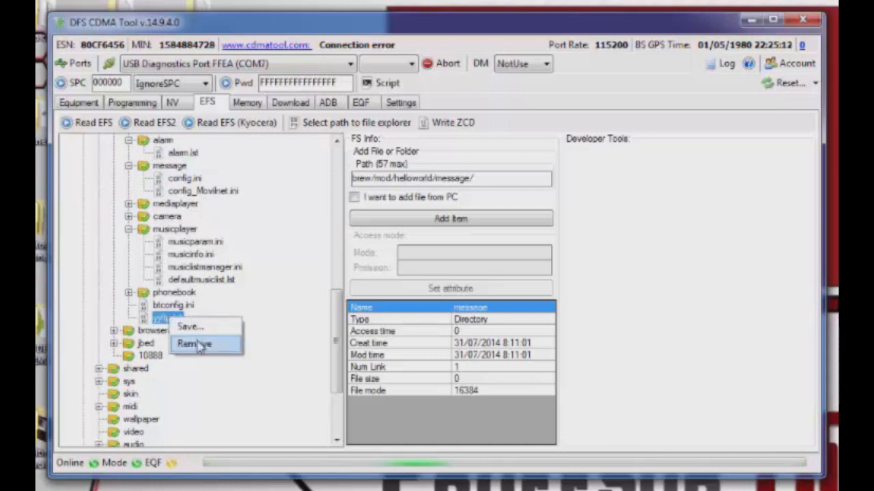
left_click(195, 344)
left_click(182, 306)
right_click(181, 305)
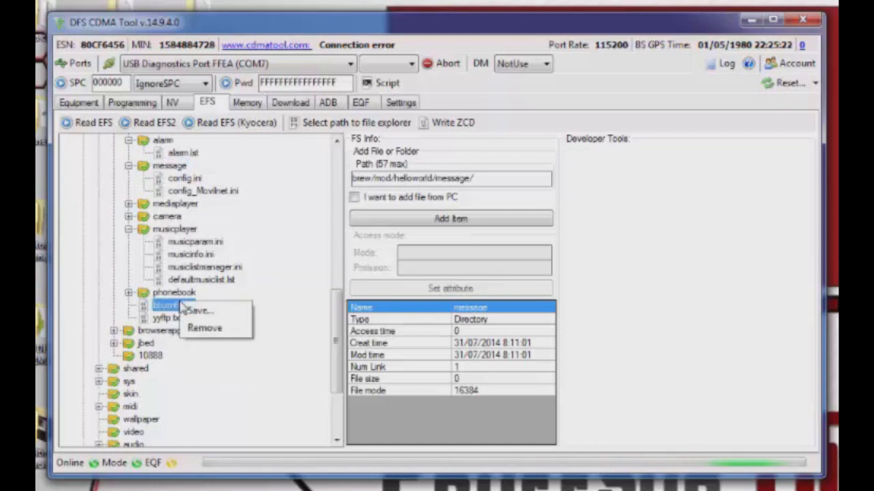
left_click(205, 329)
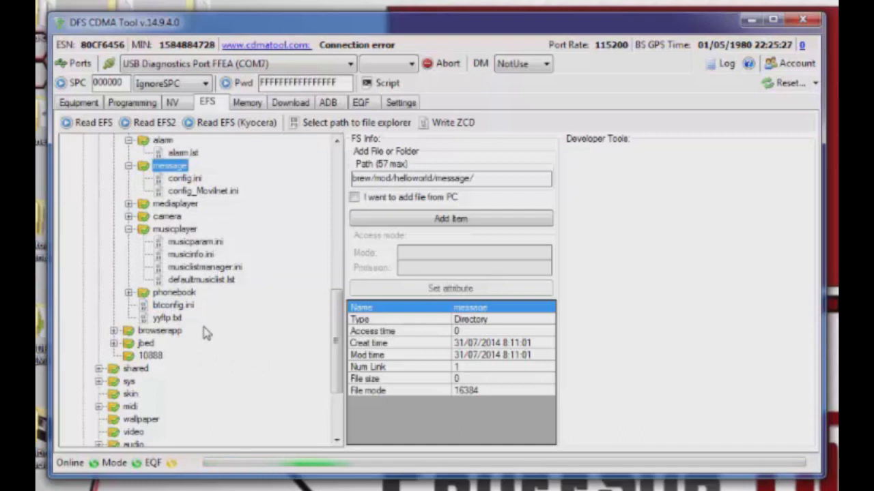
Remove wap.ini from the brew/mod/browserapp/wapconf folder and confirm removing all subitems.
scroll(273, 360, "down", 3)
double_click(160, 178)
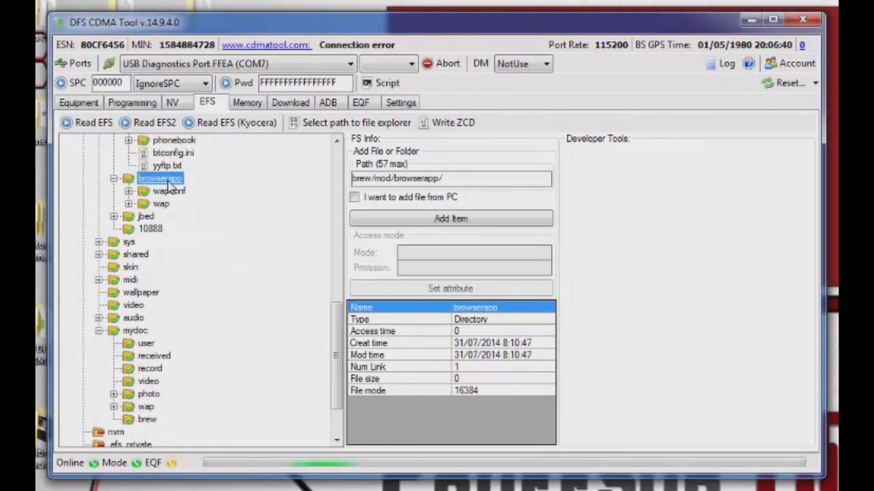
double_click(172, 191)
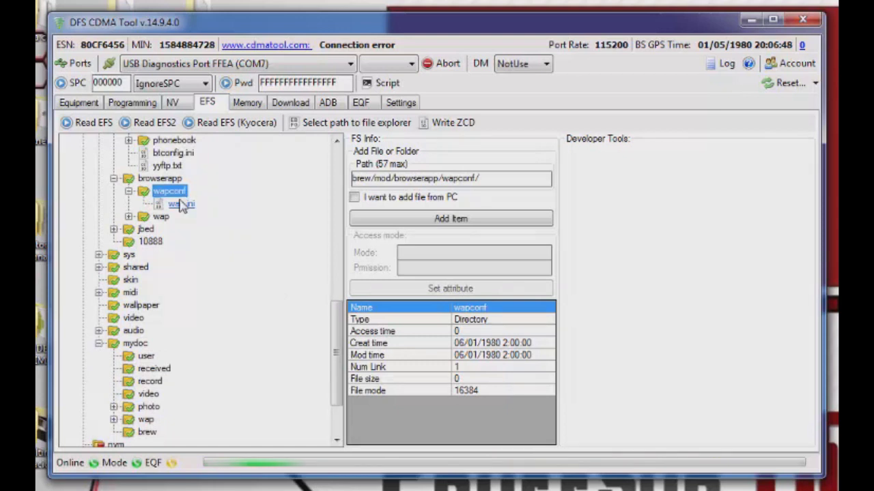
right_click(178, 201)
left_click(205, 230)
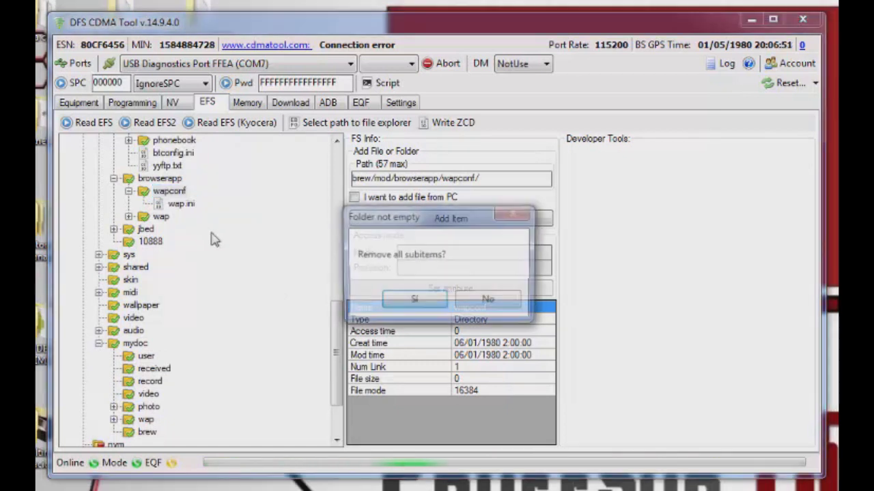
left_click(403, 301)
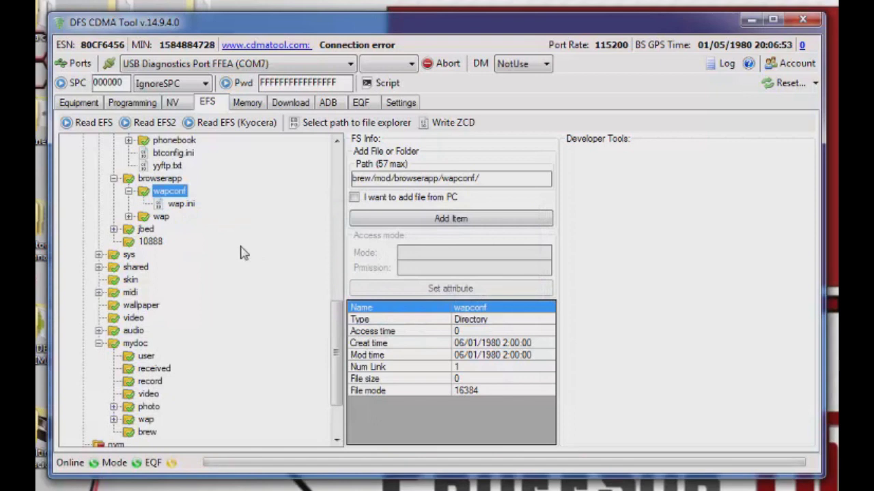
Remove cookie.txt from the brew/mod/browserapp/wap/conf folder and confirm removing all subitems.
double_click(161, 217)
double_click(179, 242)
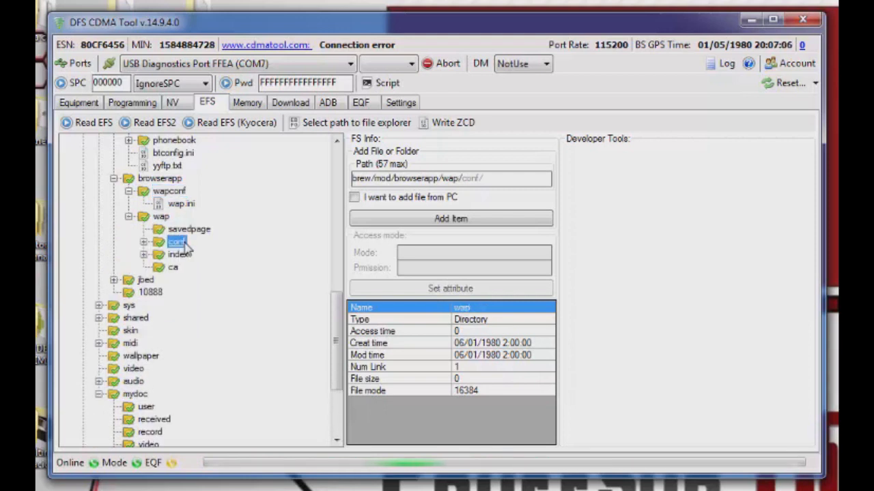
left_click(195, 255)
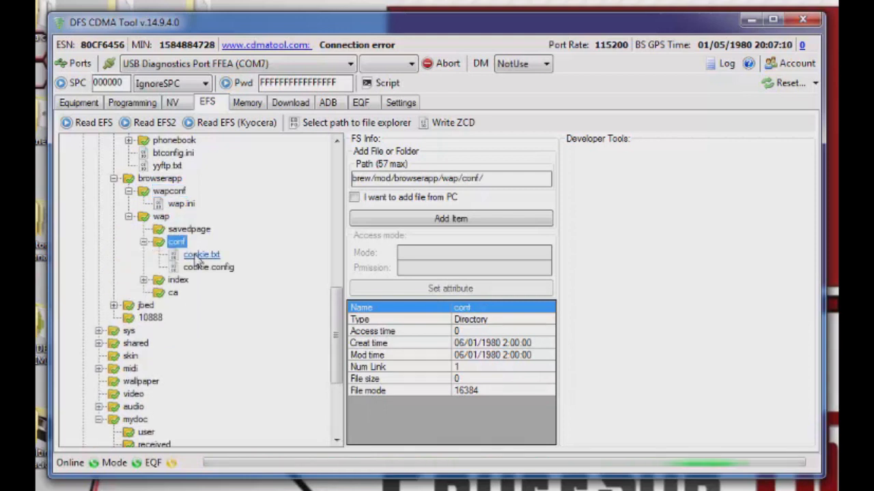
right_click(196, 255)
left_click(218, 282)
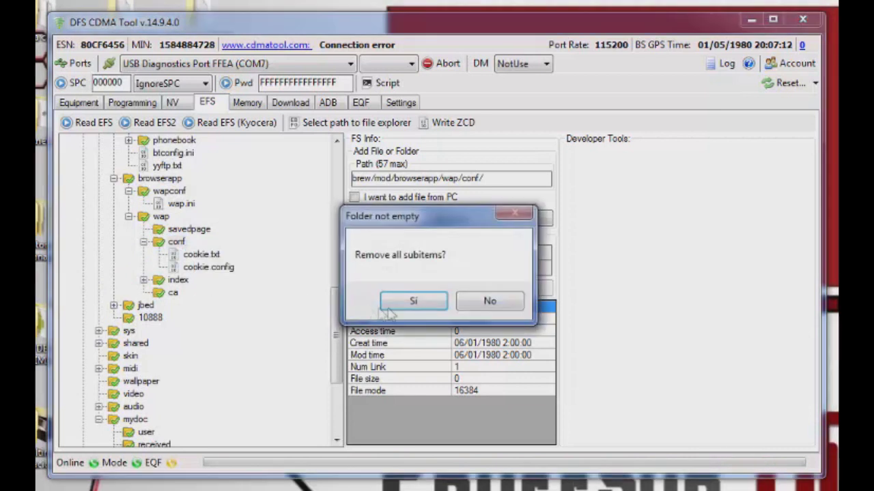
left_click(411, 303)
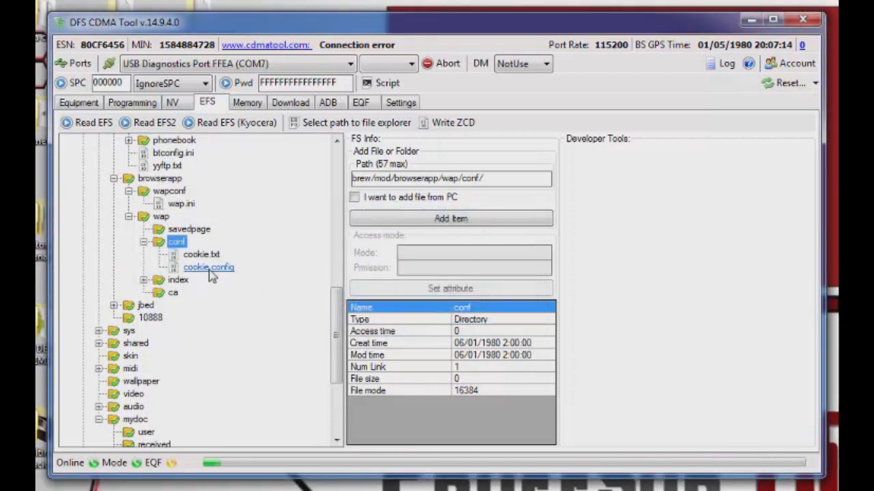
Remove cookie.config from brew/mod/browserapp/wap/conf, and hotkey and favorite from the neighbouring index folder.
right_click(211, 272)
left_click(241, 296)
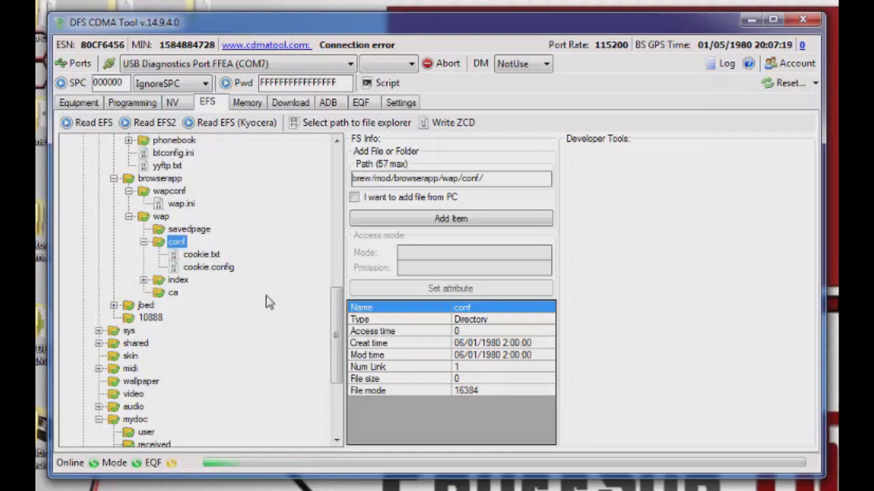
scroll(201, 331, "up", 1)
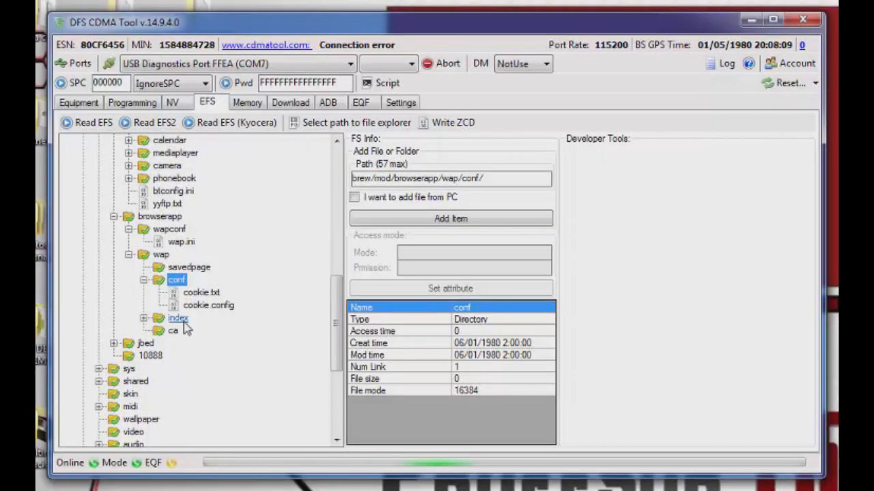
double_click(179, 320)
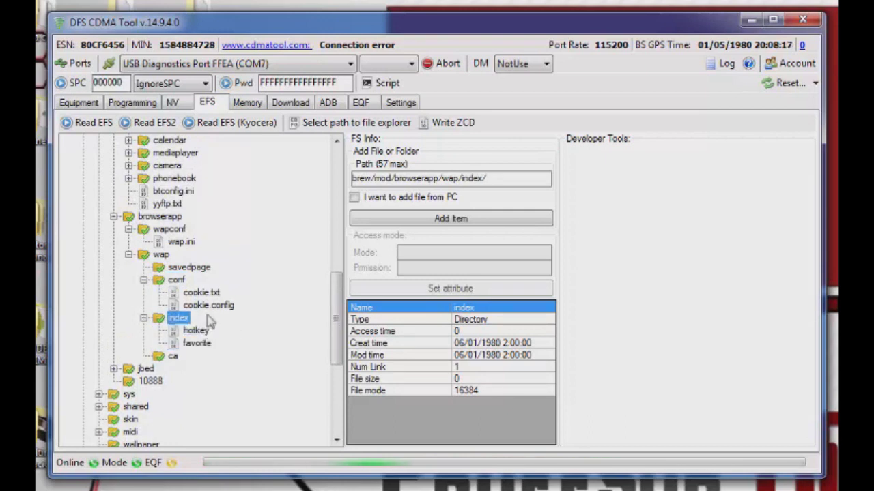
right_click(198, 333)
left_click(225, 360)
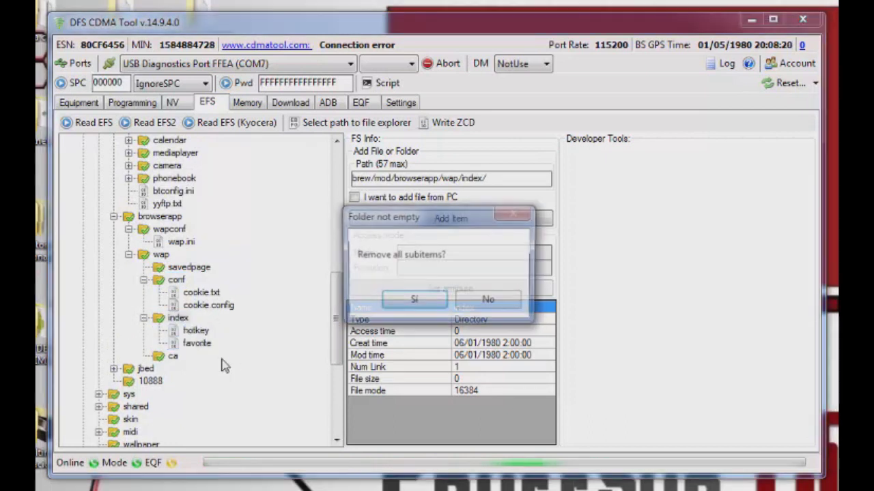
key("Return")
right_click(201, 344)
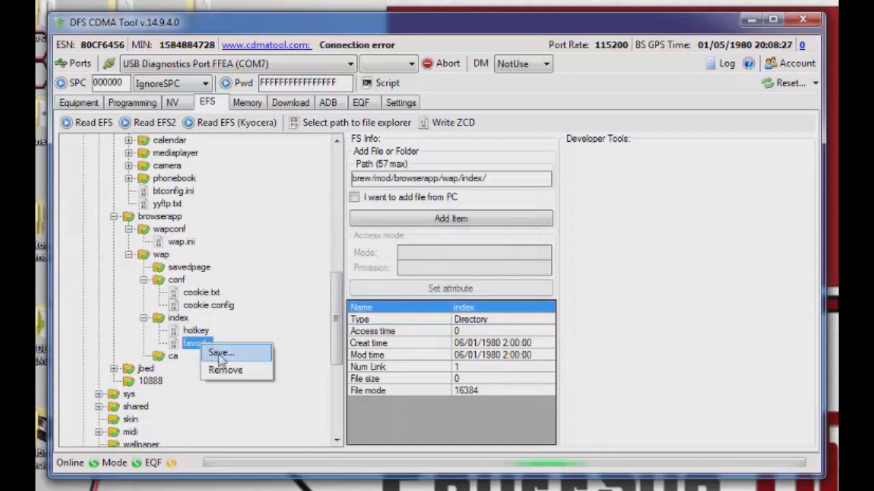
left_click(222, 369)
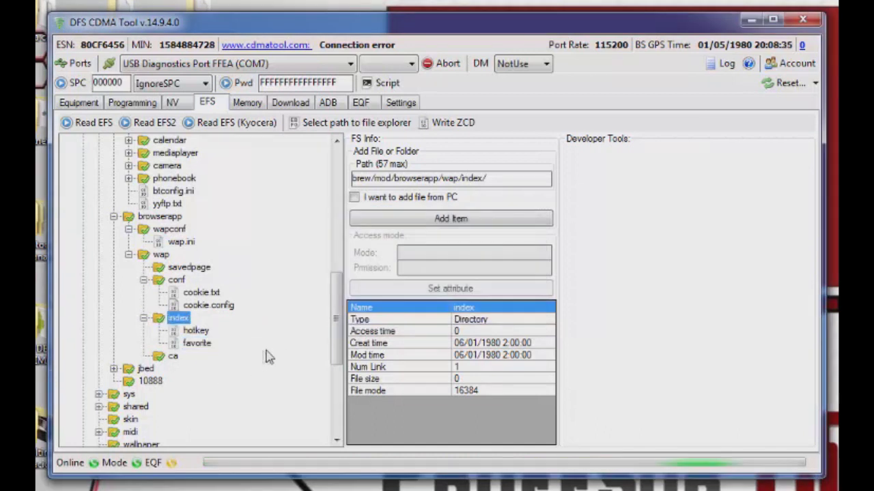
Remove the ..dir.dat and callhist files from the brew/shared folder, confirming the removal of subitems.
left_click(140, 407)
double_click(139, 406)
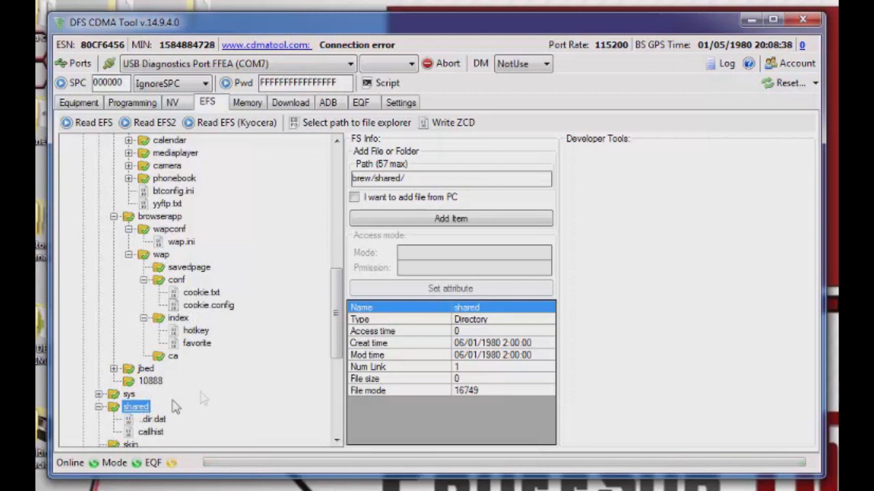
scroll(210, 392, "down", 5)
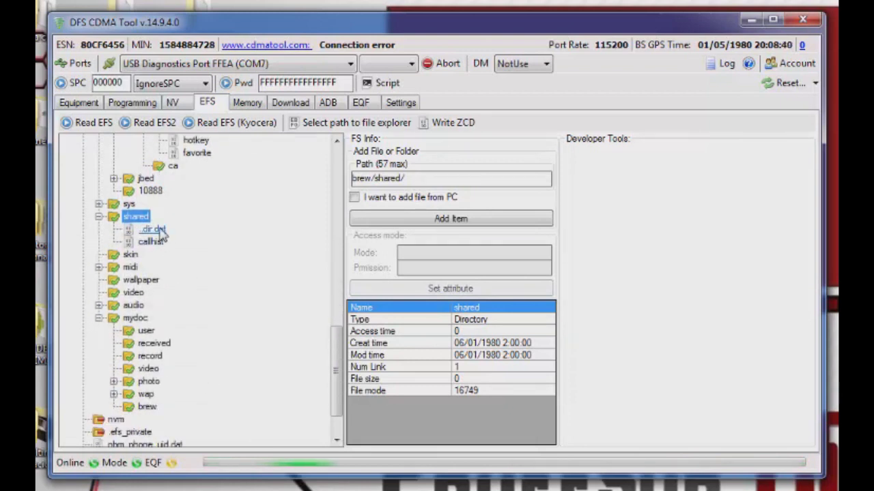
right_click(157, 230)
left_click(185, 256)
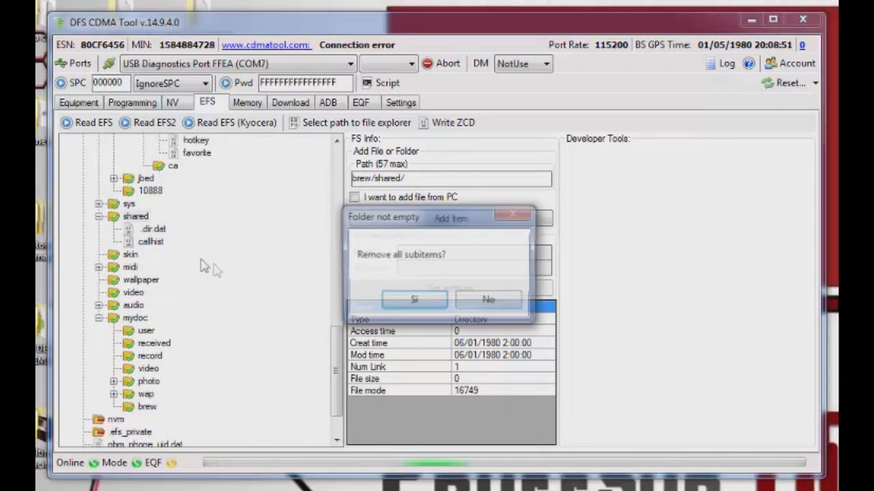
key("Return")
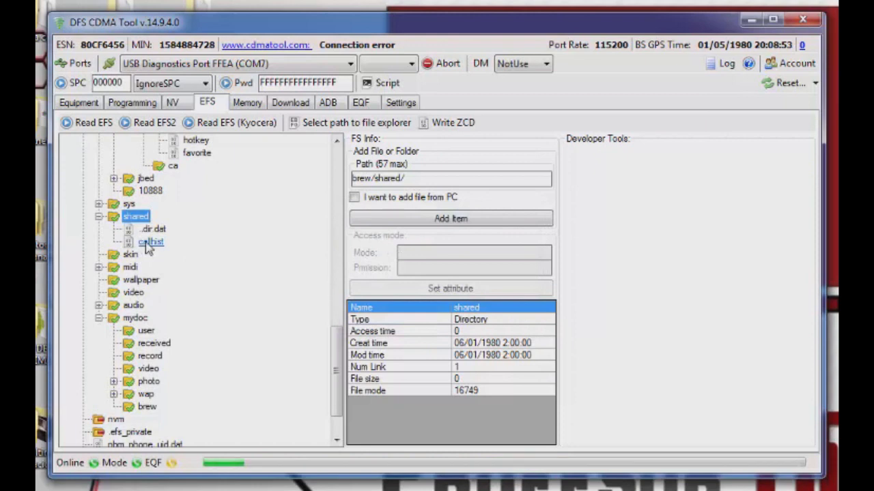
right_click(146, 245)
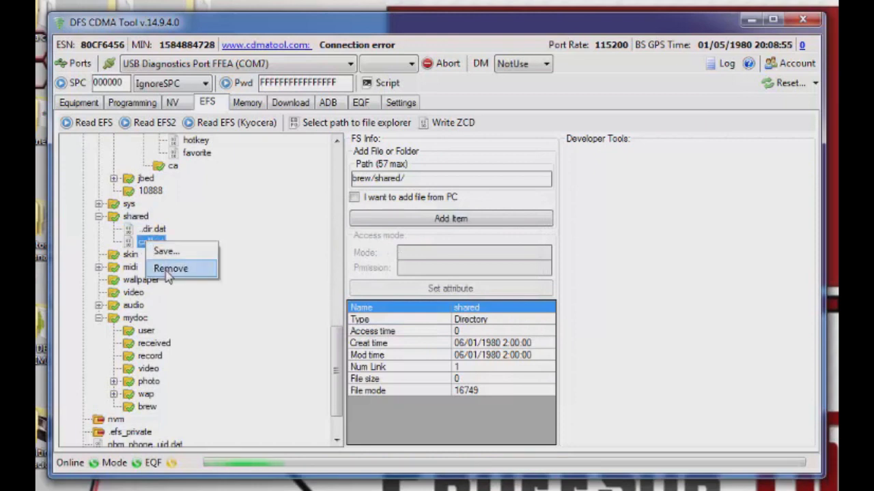
left_click(171, 268)
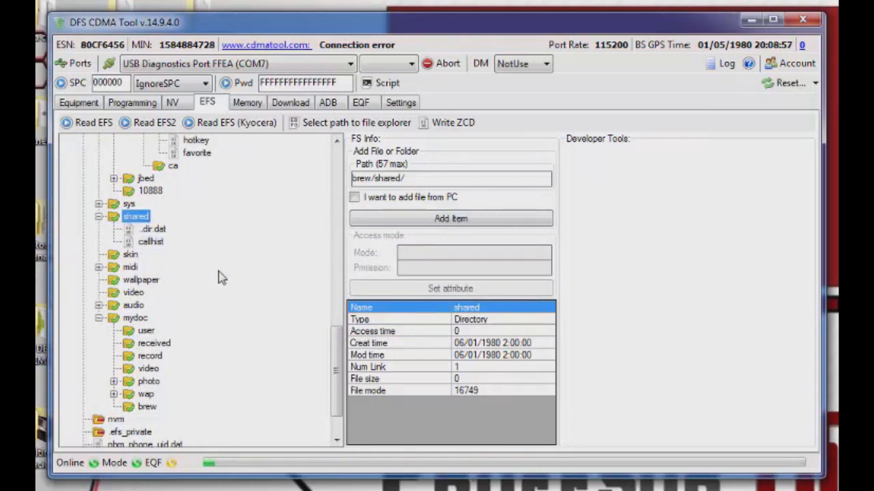
Remove prefs.dat and oemconfig.dat from the brew/sys/priv folder, confirming the removal of all subitems each time.
scroll(267, 250, "down", 1)
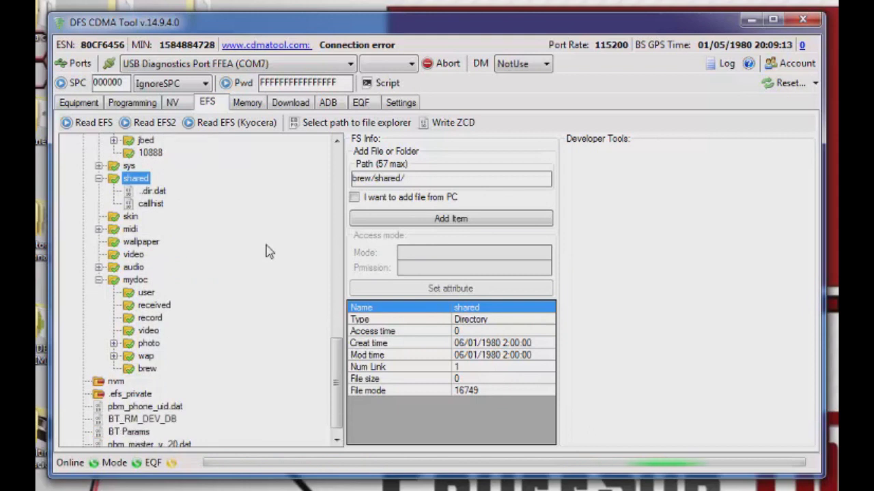
left_click(126, 166)
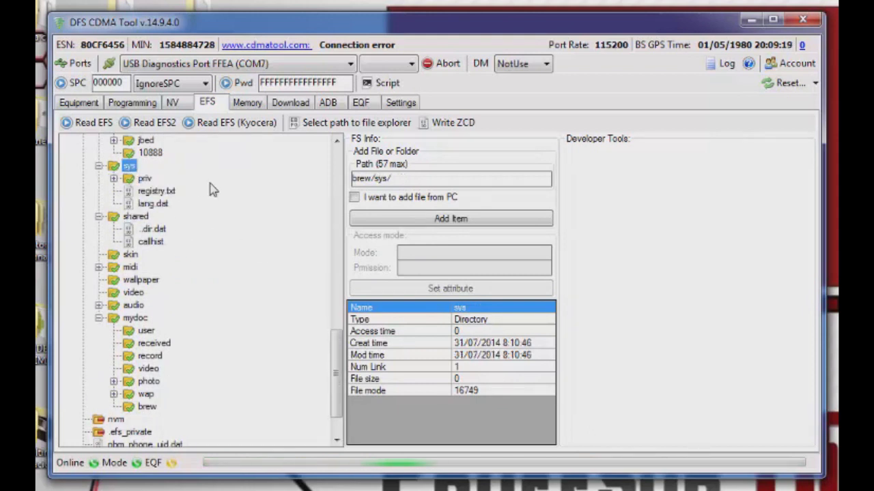
left_click(145, 179)
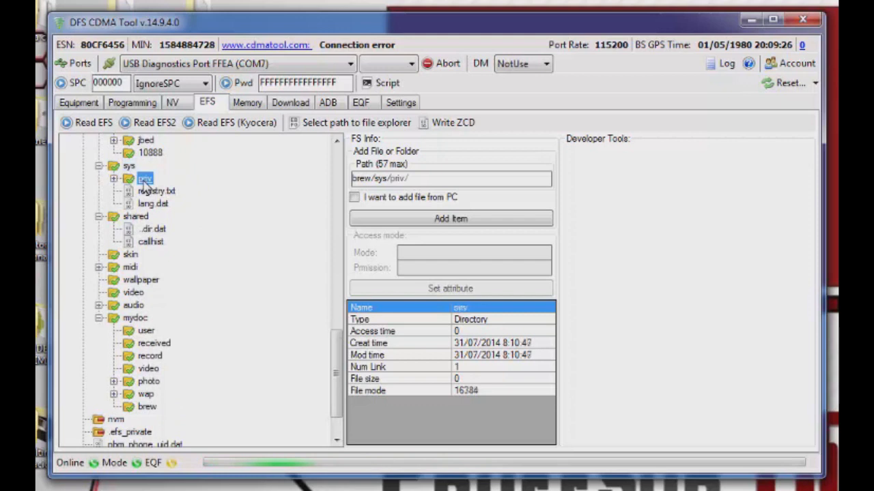
right_click(178, 191)
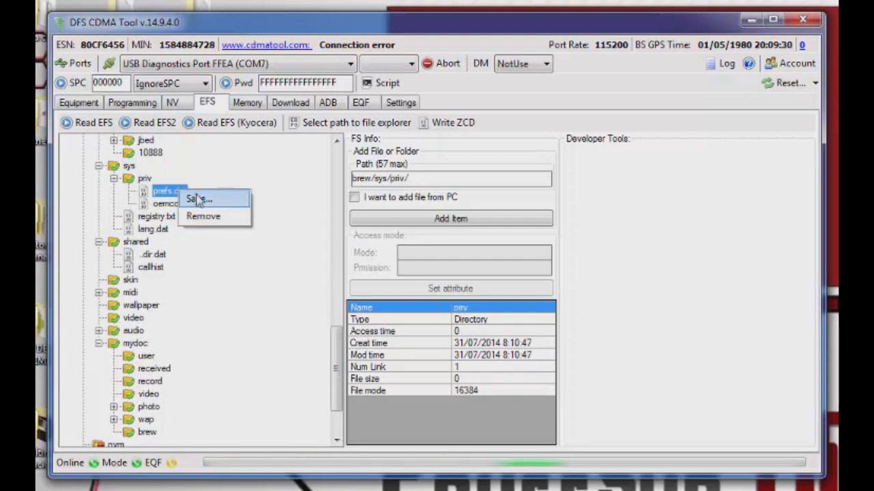
left_click(205, 216)
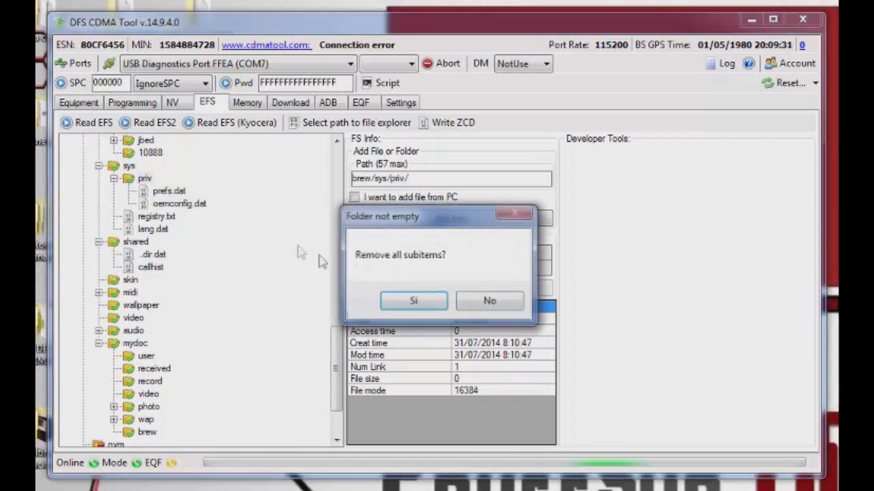
left_click(396, 301)
left_click(180, 206)
right_click(181, 208)
left_click(207, 233)
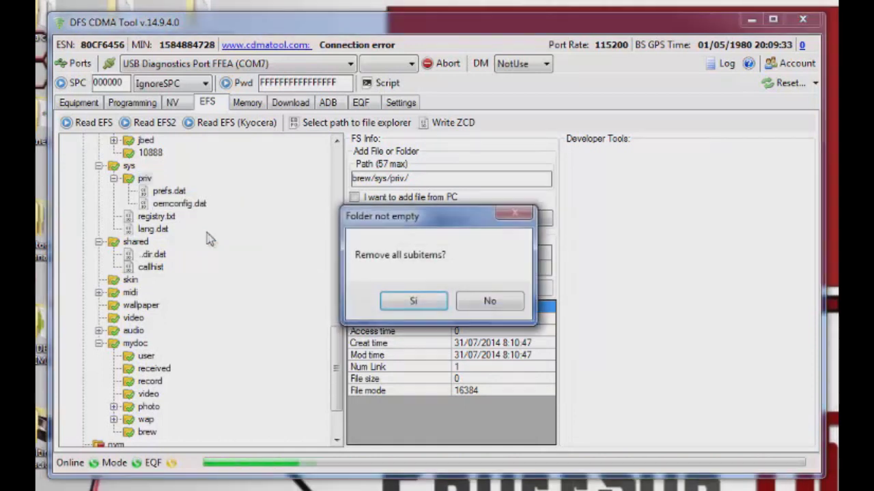
left_click(389, 300)
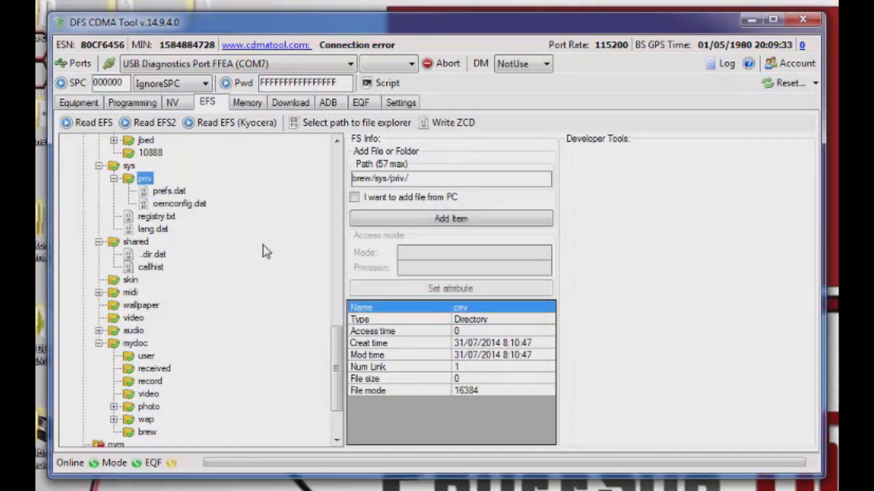
Remove the registry.txt and lang.dat files located directly in the brew/sys folder, confirming the removal of subitems.
left_click(155, 216)
right_click(155, 217)
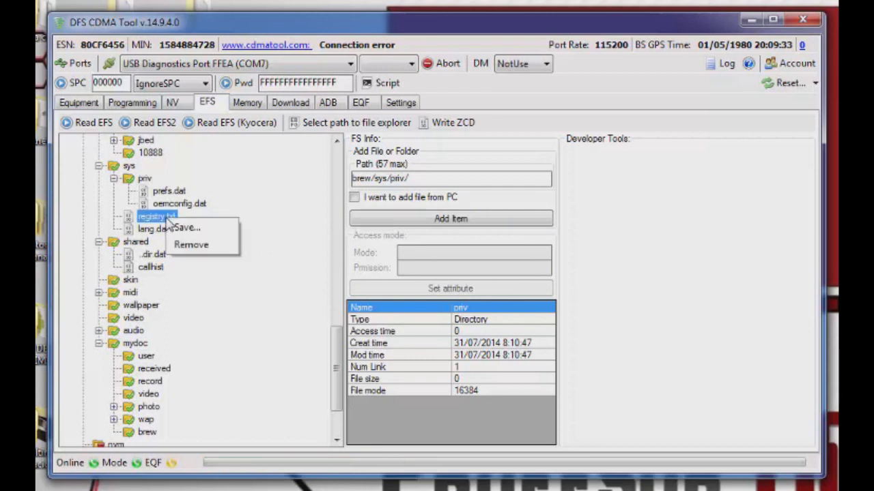
left_click(196, 246)
left_click(406, 301)
right_click(168, 233)
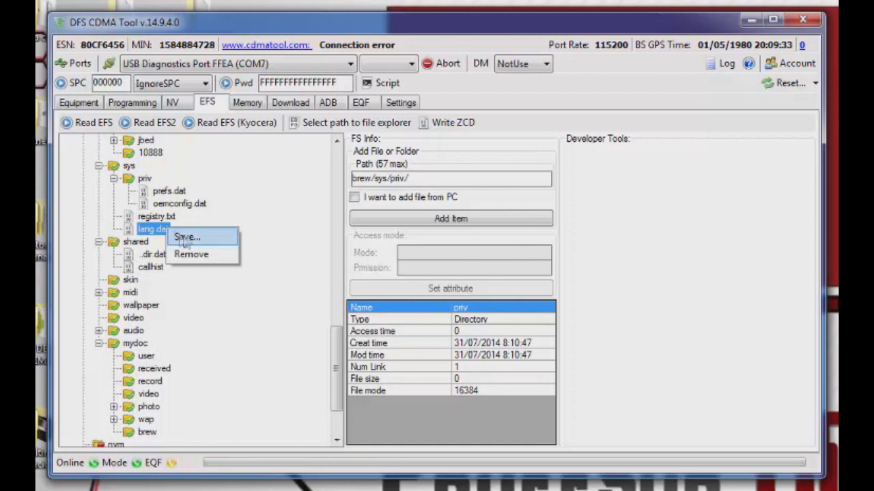
left_click(189, 252)
left_click(401, 303)
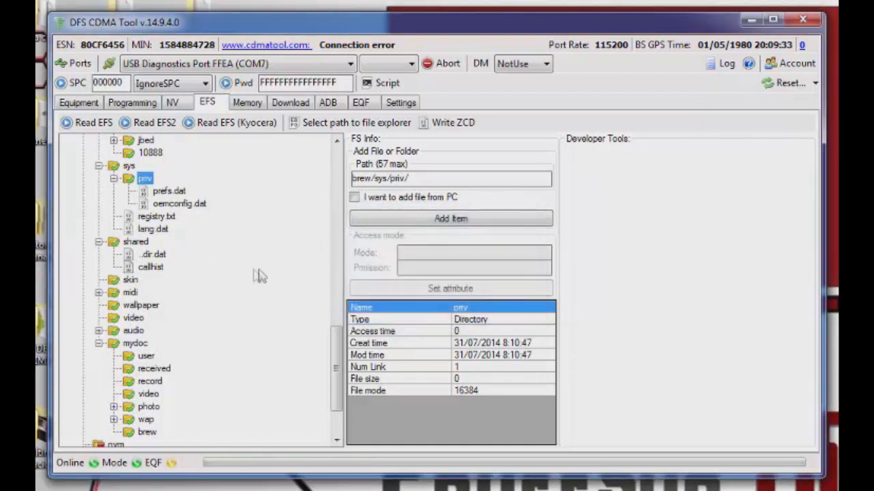
Remove nv_cd_msg_data and nv_cd_msg_header from the sms folder at the EFS root, confirming the removal of subitems.
scroll(252, 274, "down", 2)
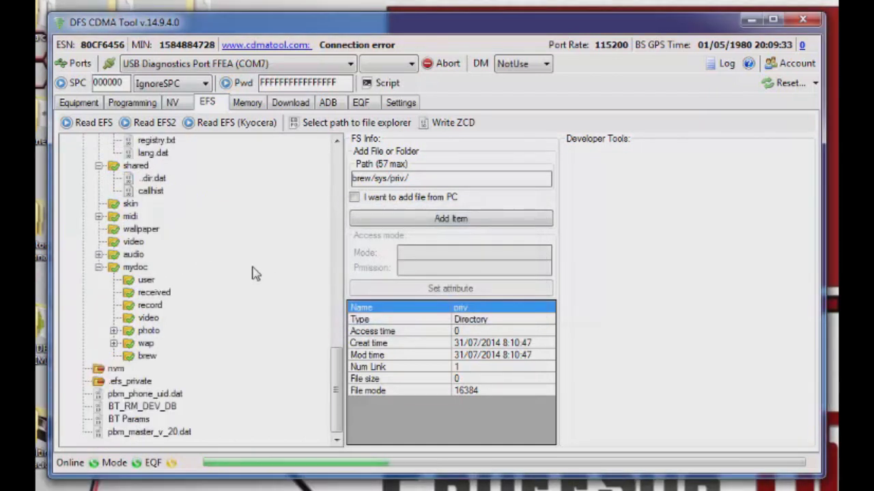
scroll(253, 273, "up", 3)
scroll(252, 273, "up", 7)
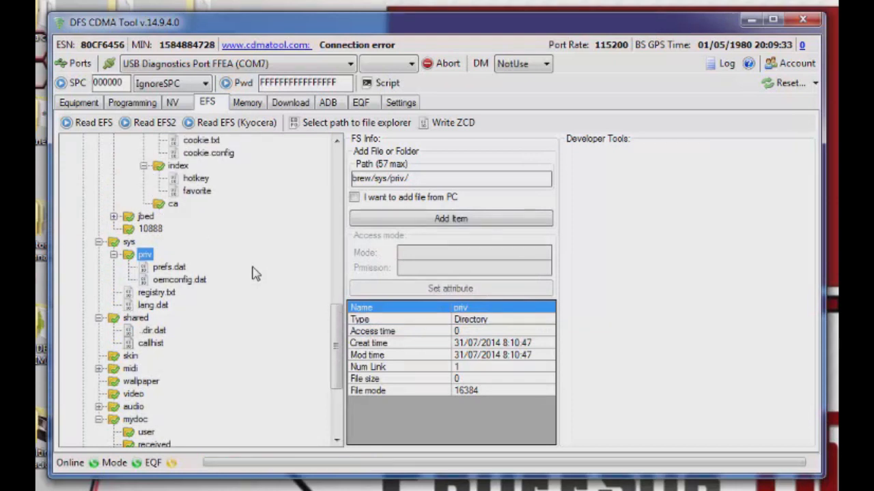
scroll(252, 273, "up", 7)
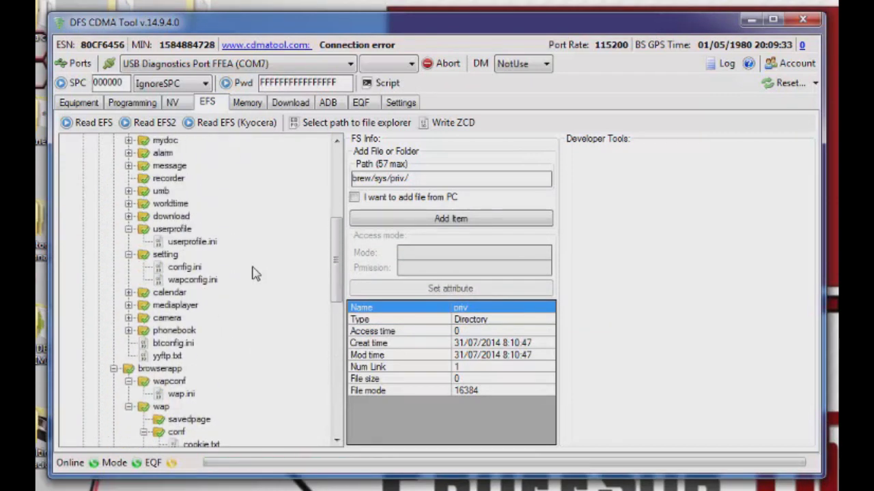
scroll(252, 273, "up", 2)
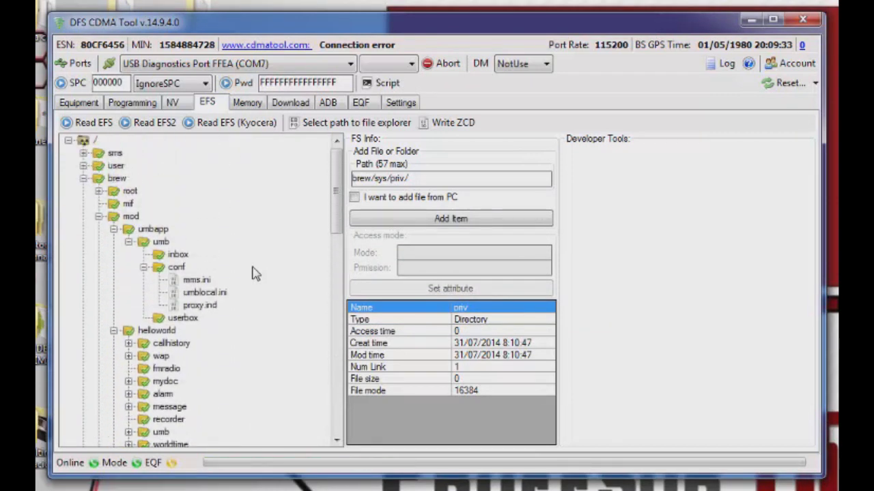
left_click(115, 155)
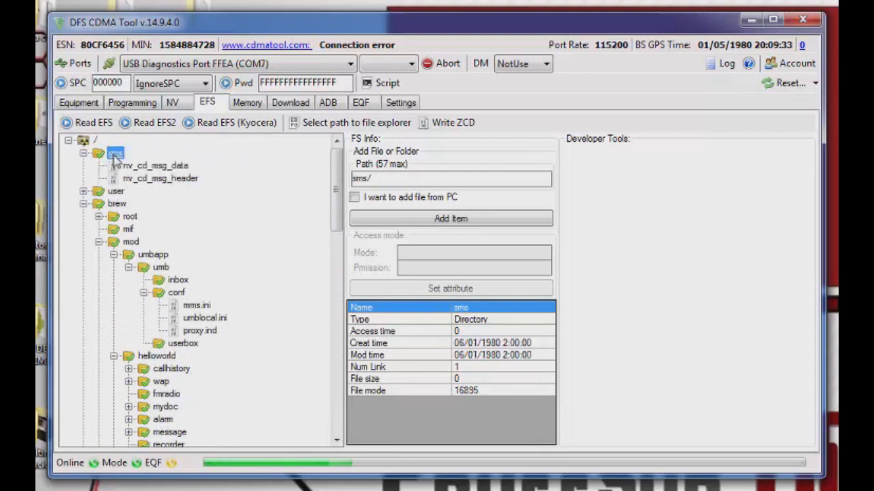
right_click(177, 170)
left_click(196, 193)
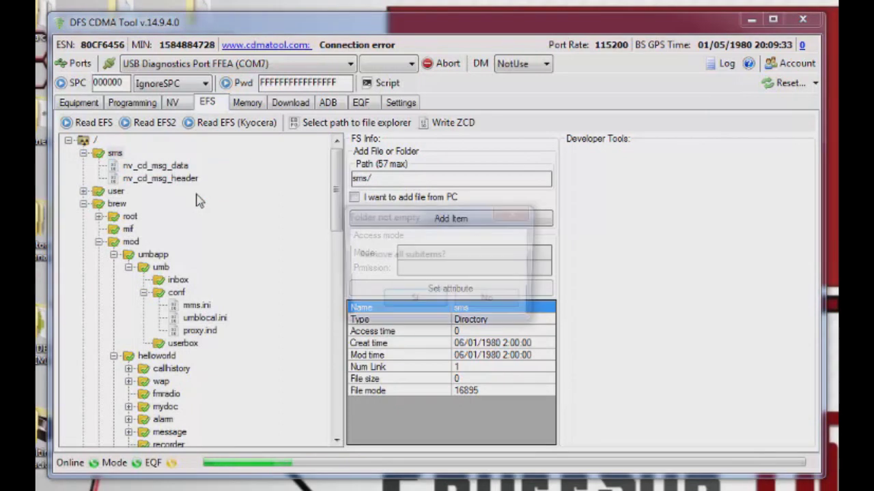
left_click(409, 300)
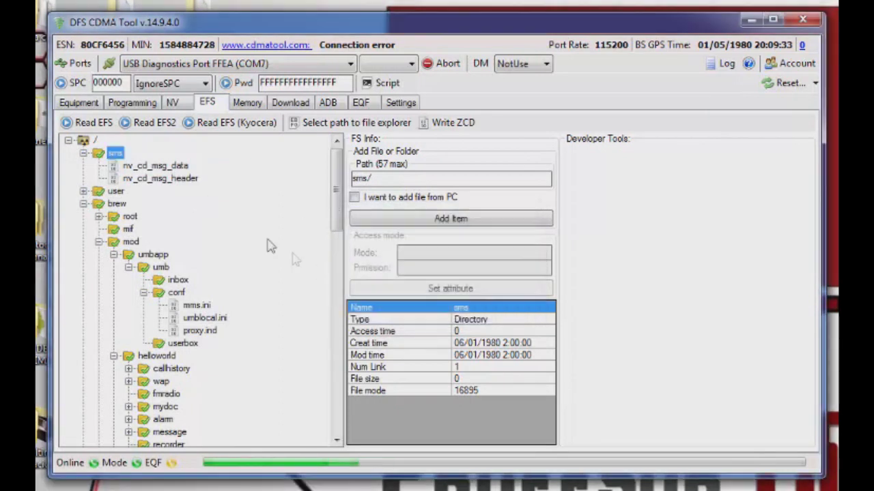
right_click(183, 183)
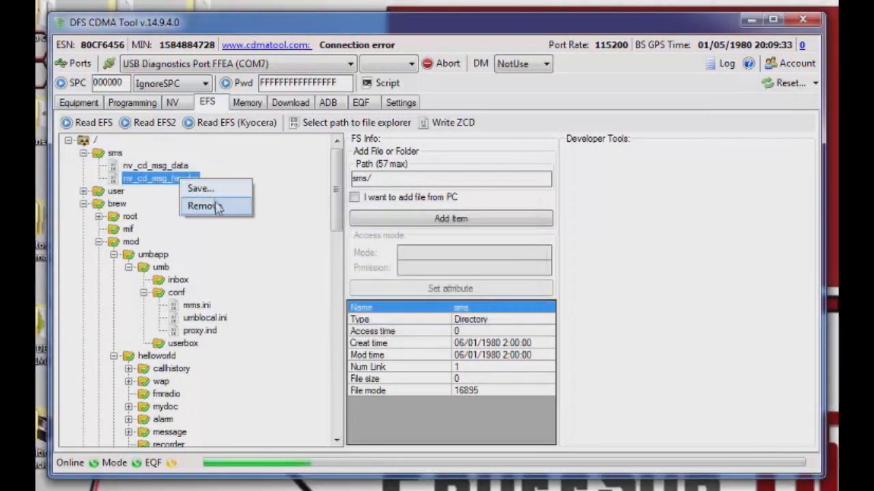
left_click(205, 203)
left_click(411, 302)
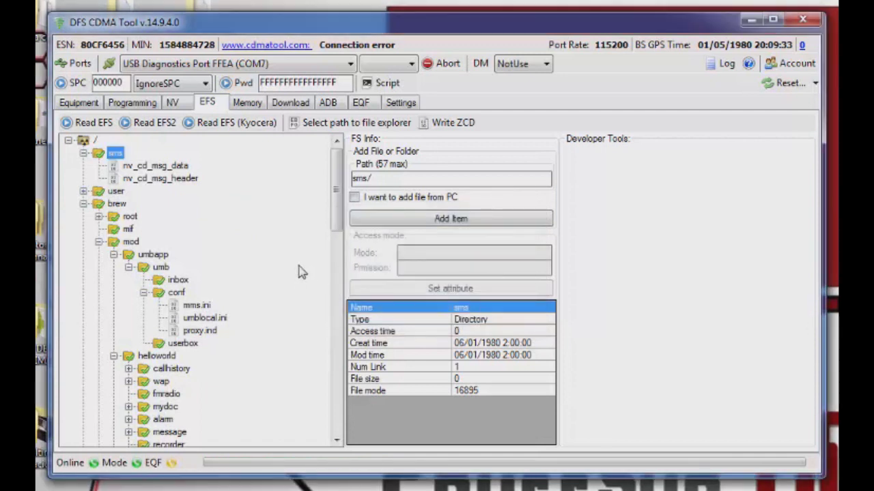
Remove the pbm_phone_uid.dat and BT_RM_DEV_DB files from the EFS root, confirming the removal of subitems.
scroll(302, 271, "down", 20)
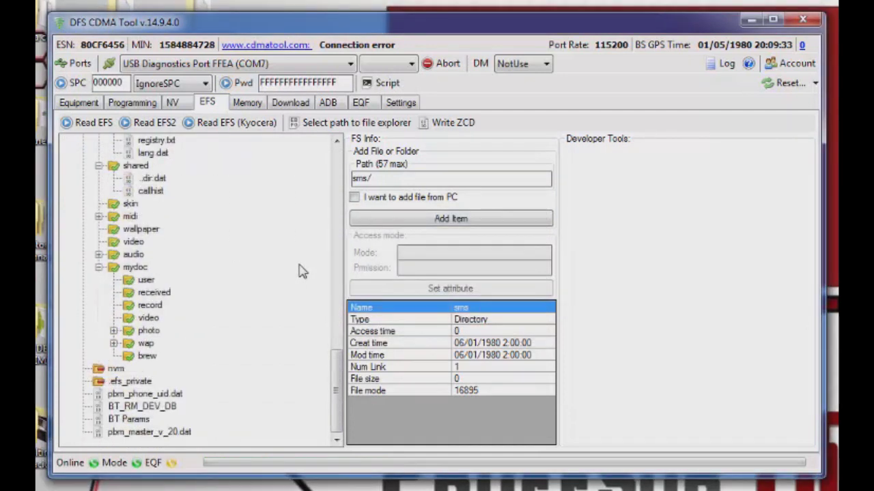
right_click(165, 397)
left_click(189, 418)
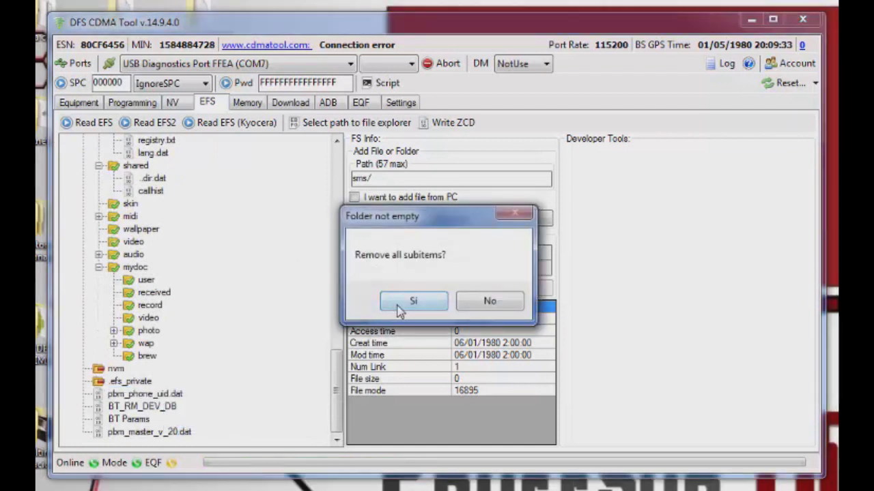
left_click(400, 308)
left_click(153, 407)
right_click(154, 408)
left_click(179, 428)
left_click(396, 307)
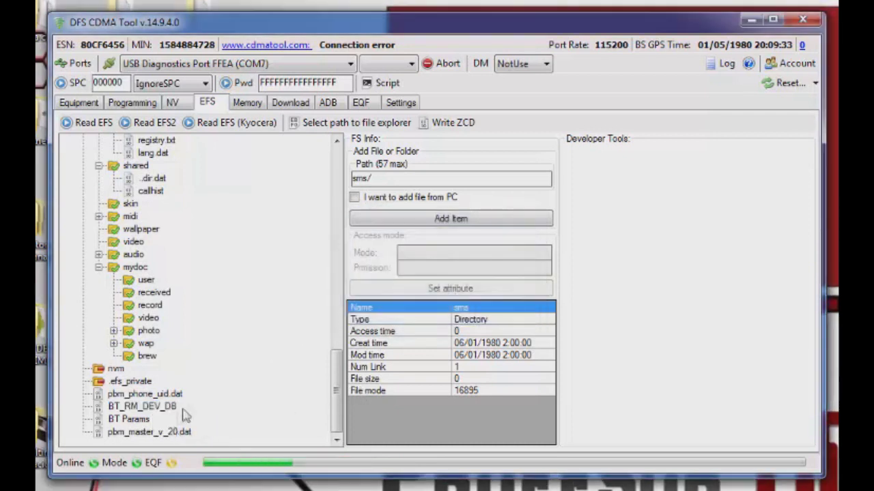
Remove BT Params and pbm_master_v_20.dat from the EFS root, confirming the removal of subitems, and close the program.
right_click(143, 423)
left_click(174, 444)
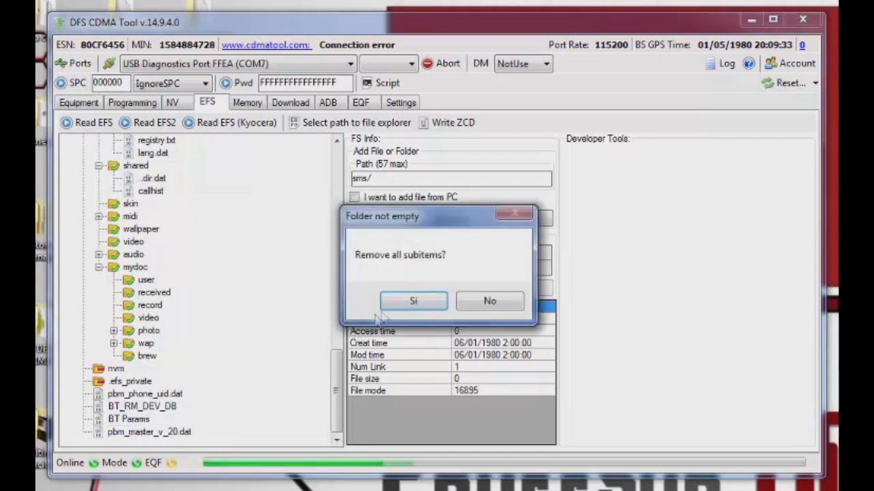
left_click(403, 305)
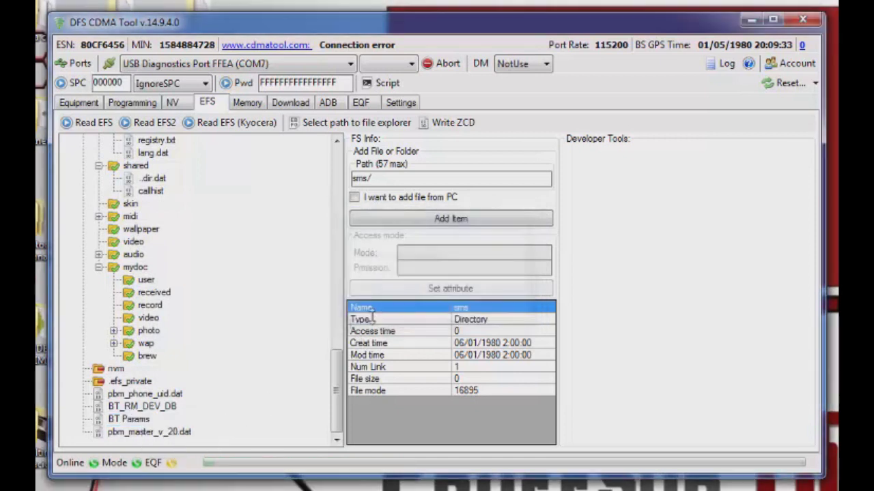
right_click(175, 432)
left_click(196, 458)
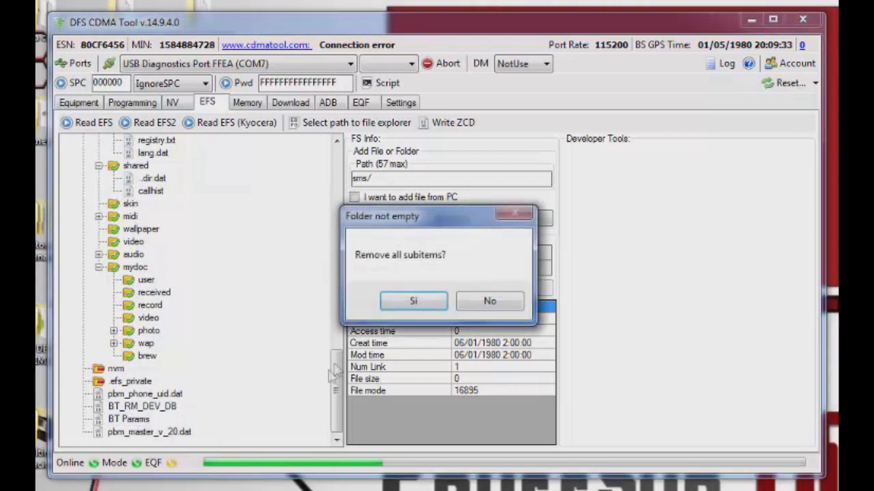
left_click(410, 302)
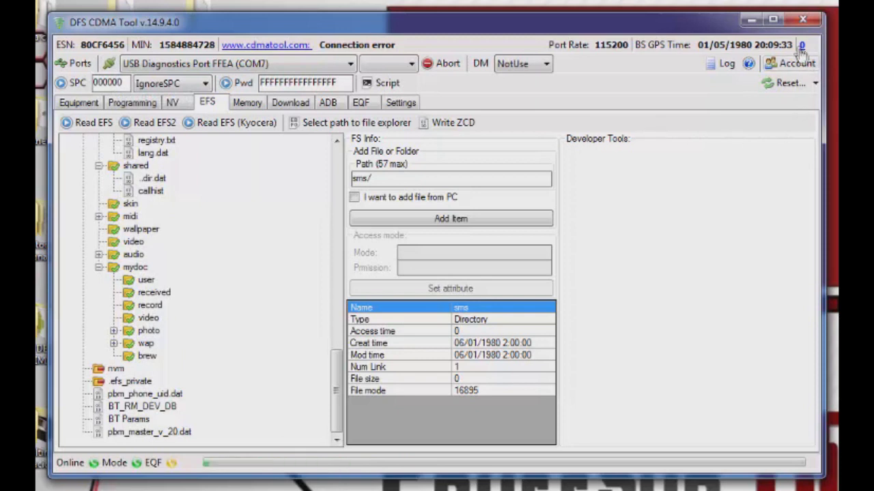
left_click(805, 21)
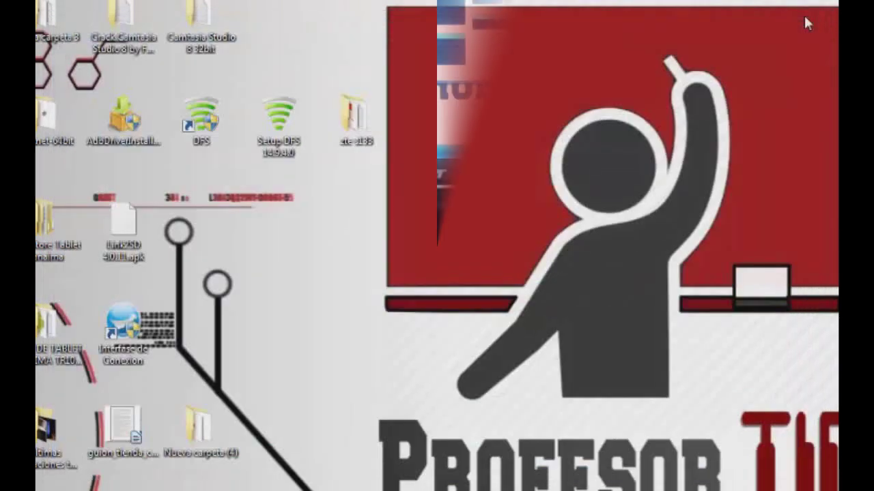